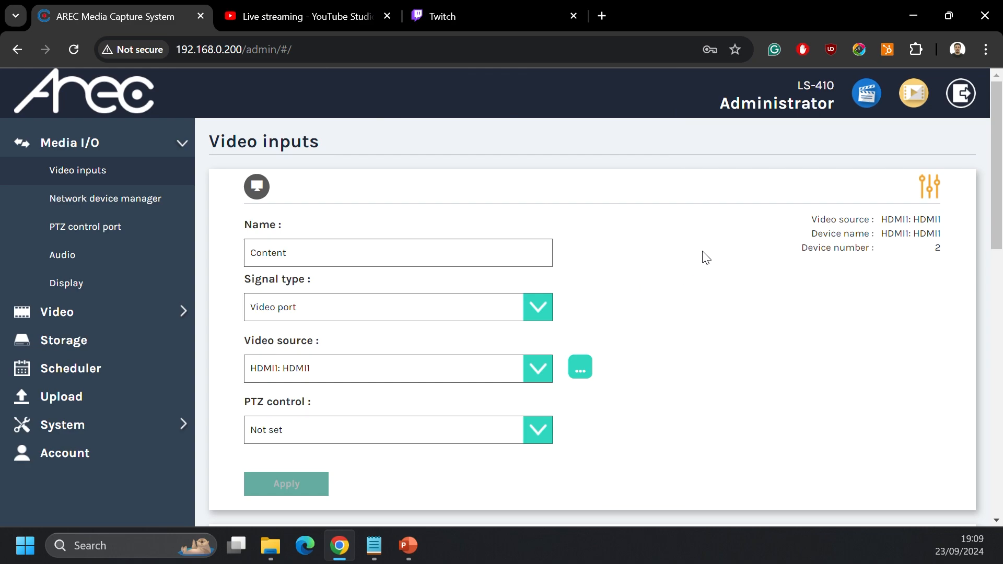
drag(790, 83, 840, 79)
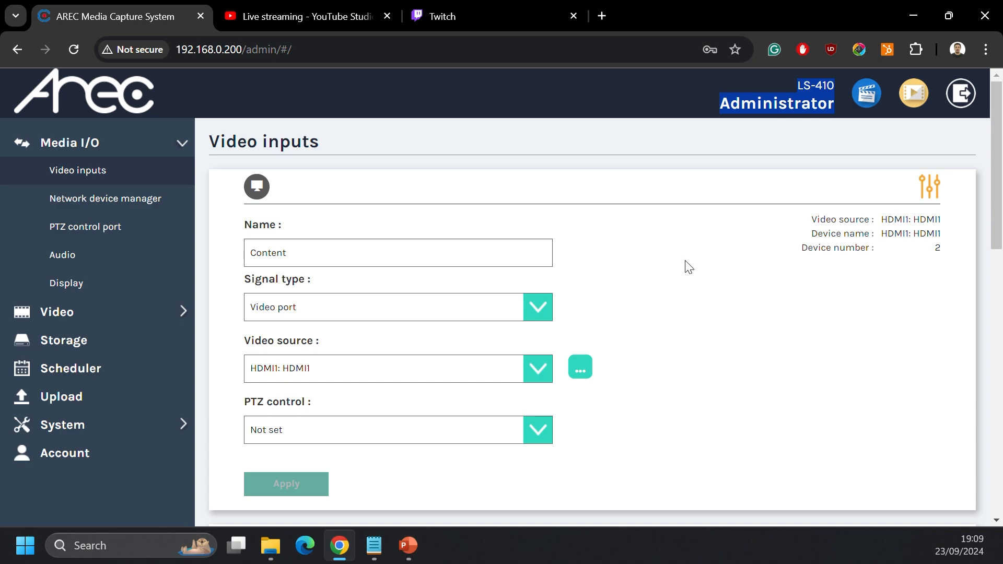
click(697, 253)
scroll(700, 258, down, 14)
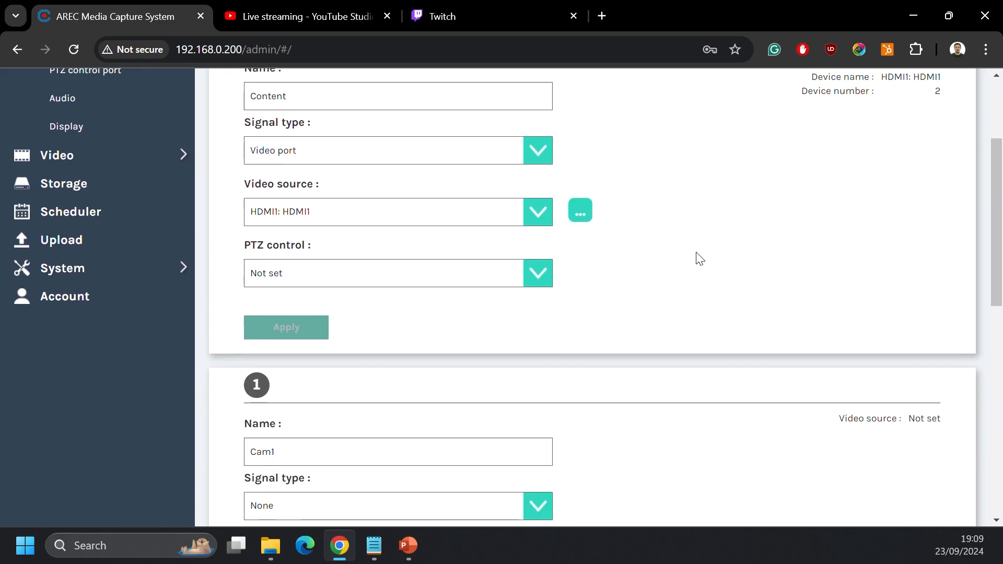
scroll(697, 253, up, 12)
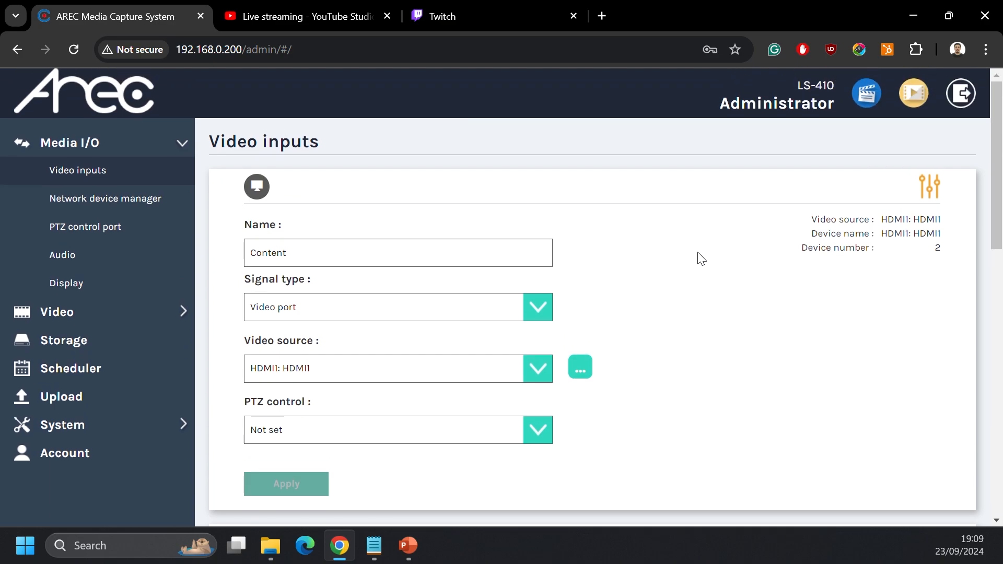
Step: Set the Content input's signal type to Video port and its video source to A-VC01, and apply the settings
scroll(700, 258, down, 1)
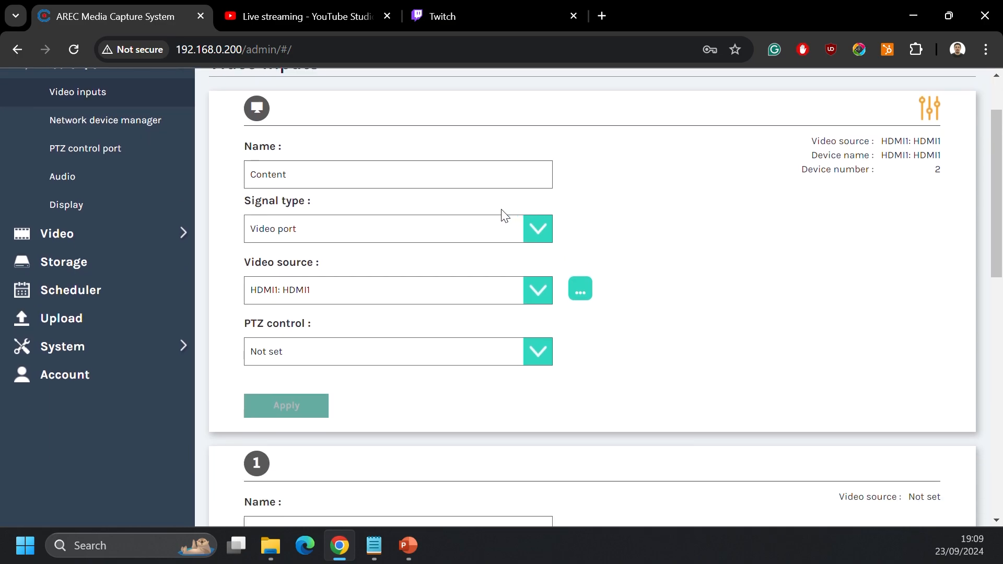
click(542, 233)
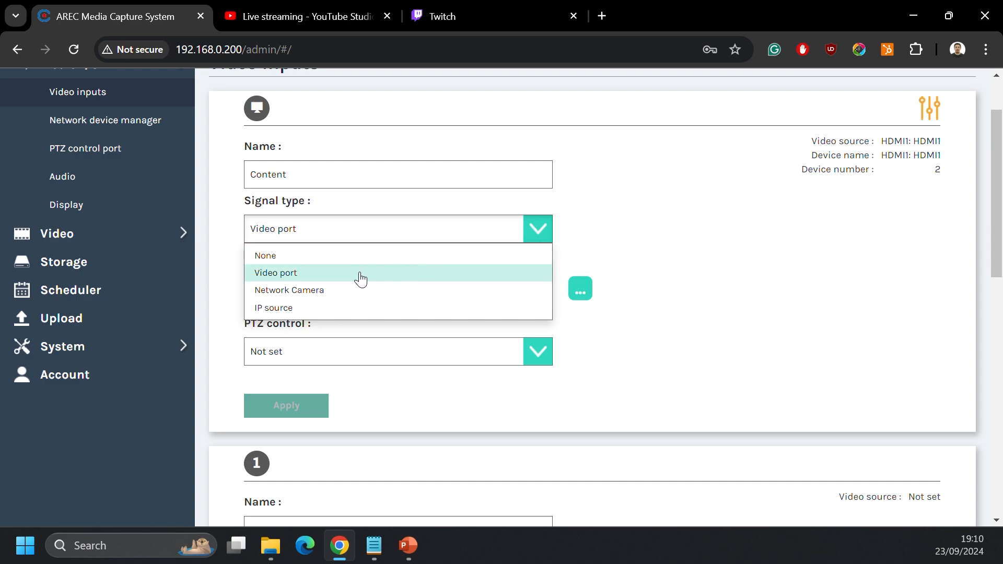
click(332, 273)
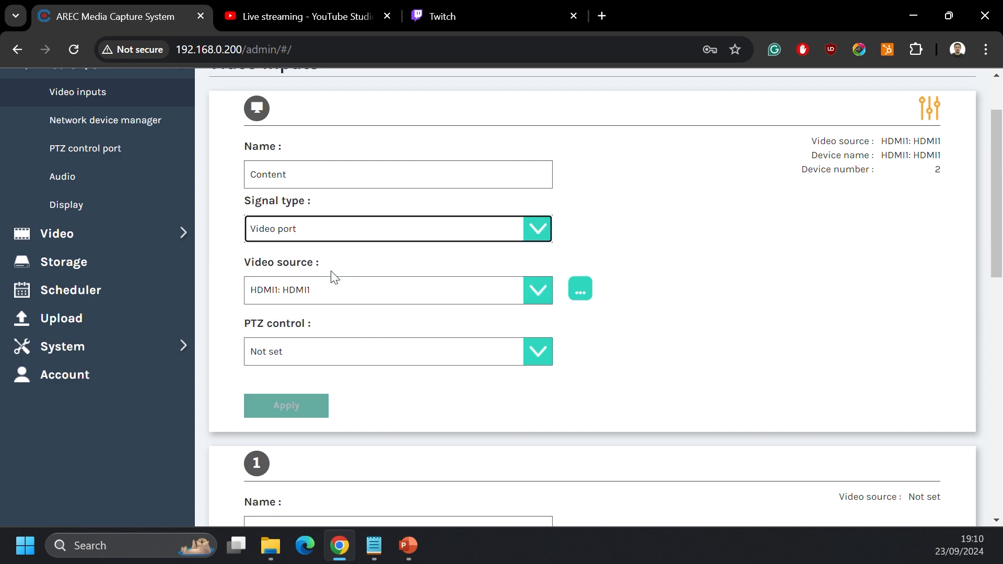
click(340, 291)
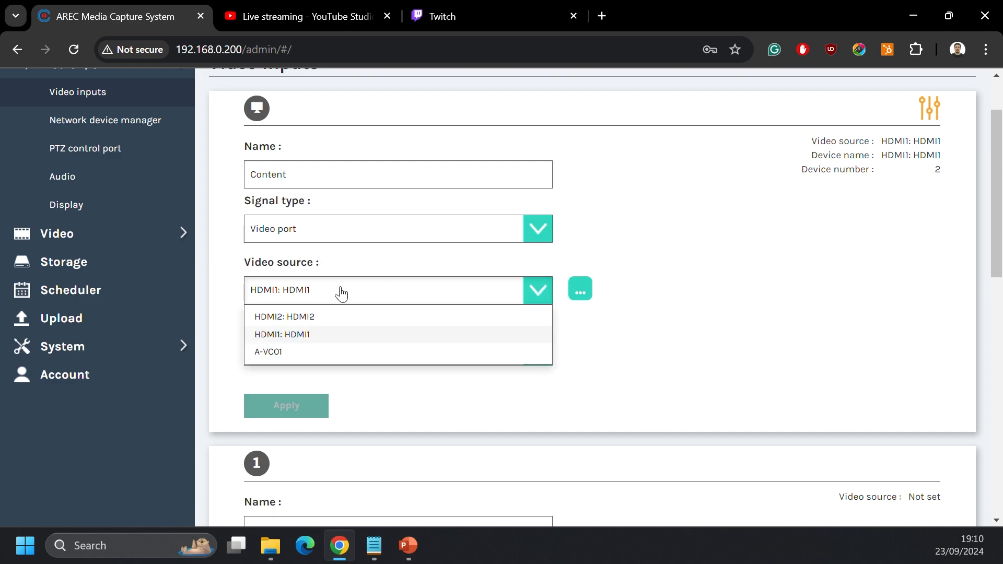
click(278, 360)
scroll(319, 349, down, 2)
click(307, 342)
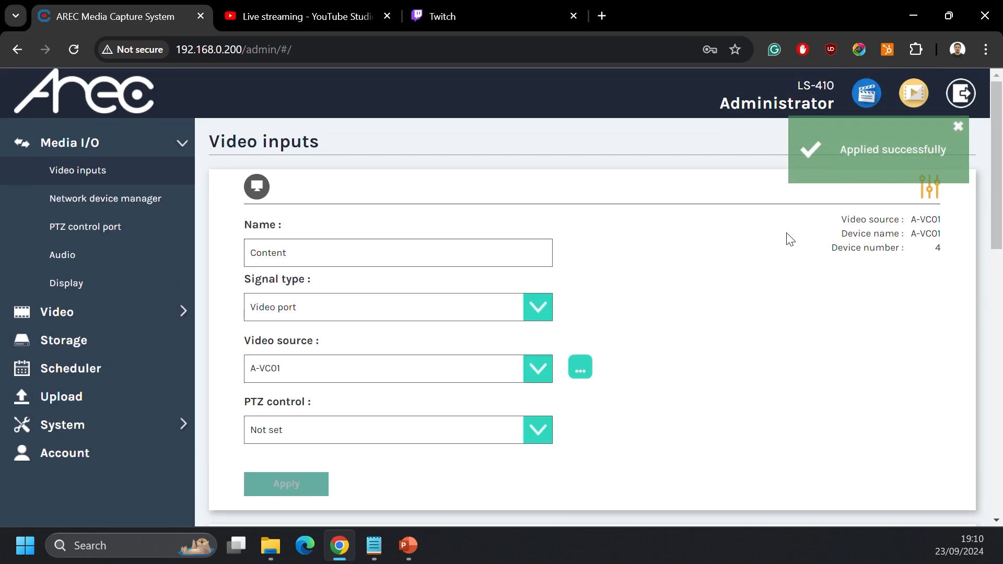
Step: Scan the network for available cameras in the network device manager
click(76, 203)
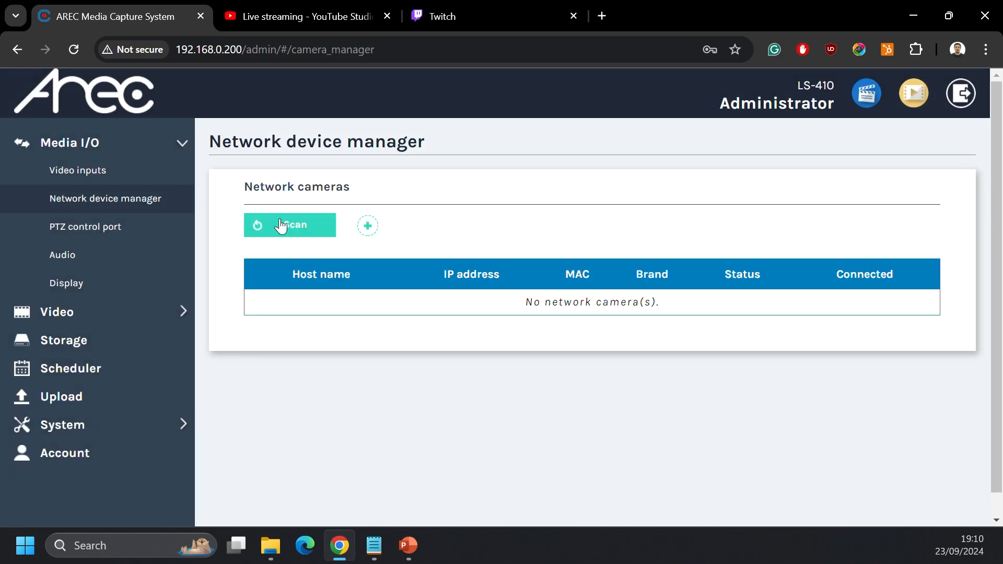
click(285, 225)
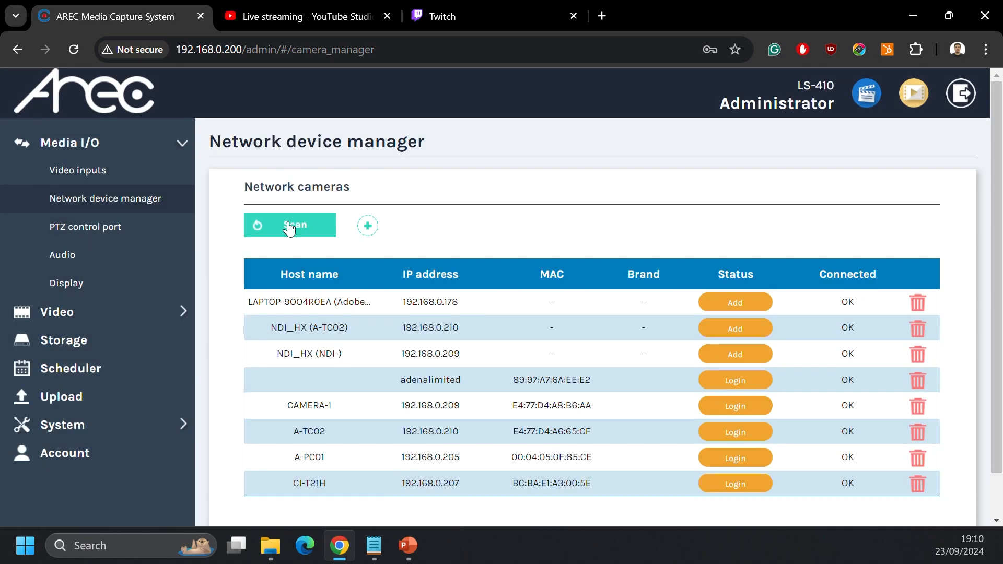
scroll(444, 320, down, 2)
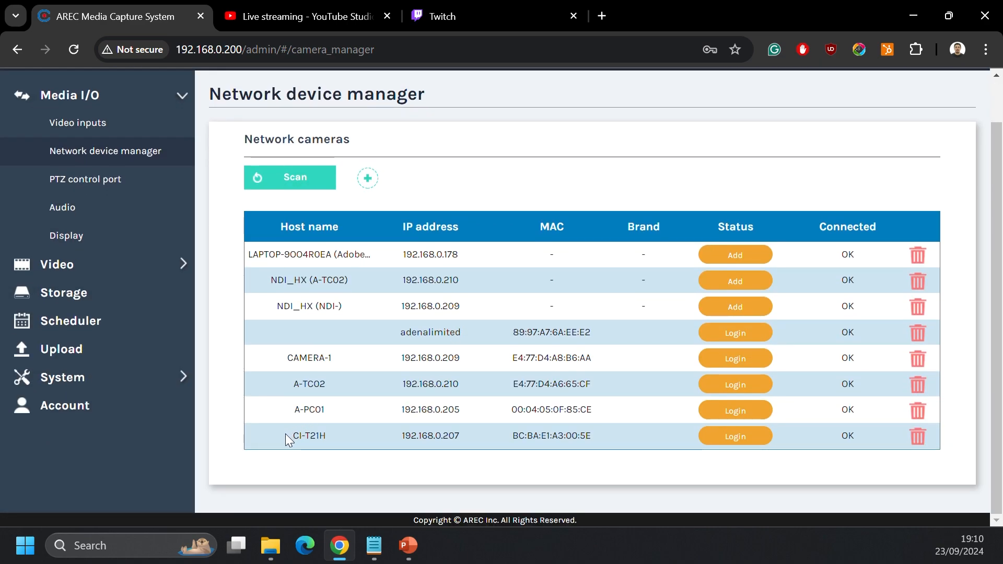
Step: Log in to the CI-T21H network camera with its username and password, and dismiss the browser's password warning
drag(285, 434, 347, 437)
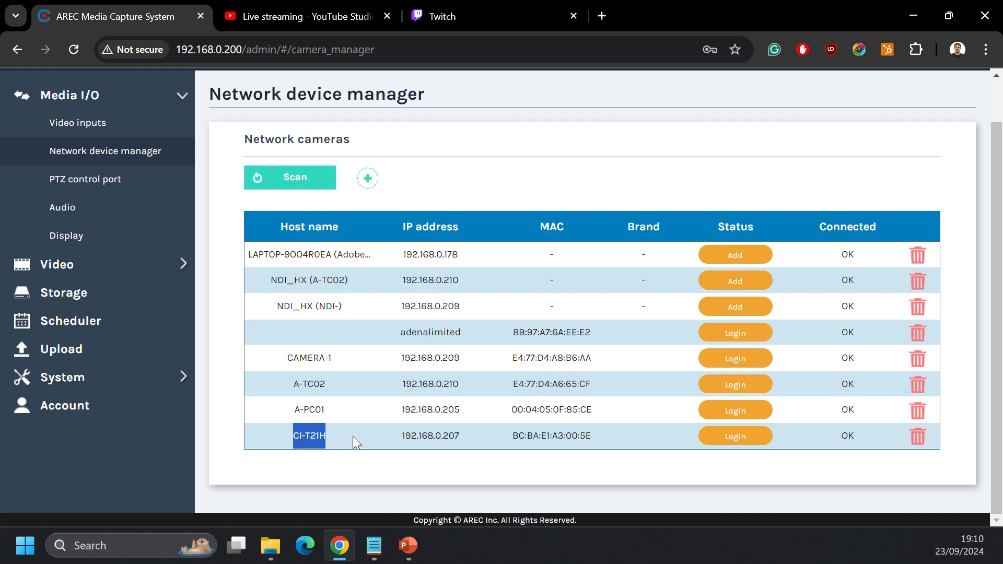
click(733, 438)
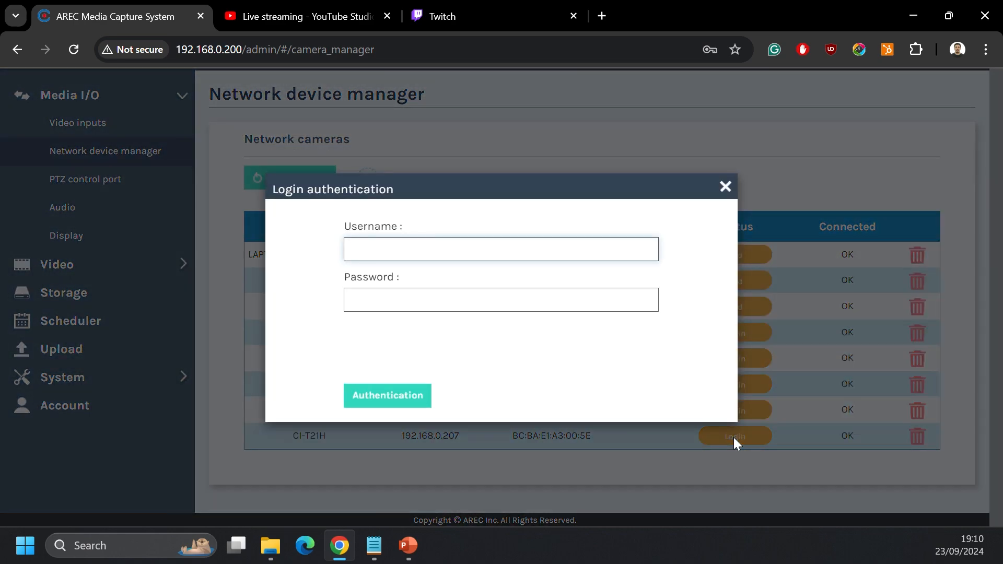
text(admin)
key(Tab)
text(adm)
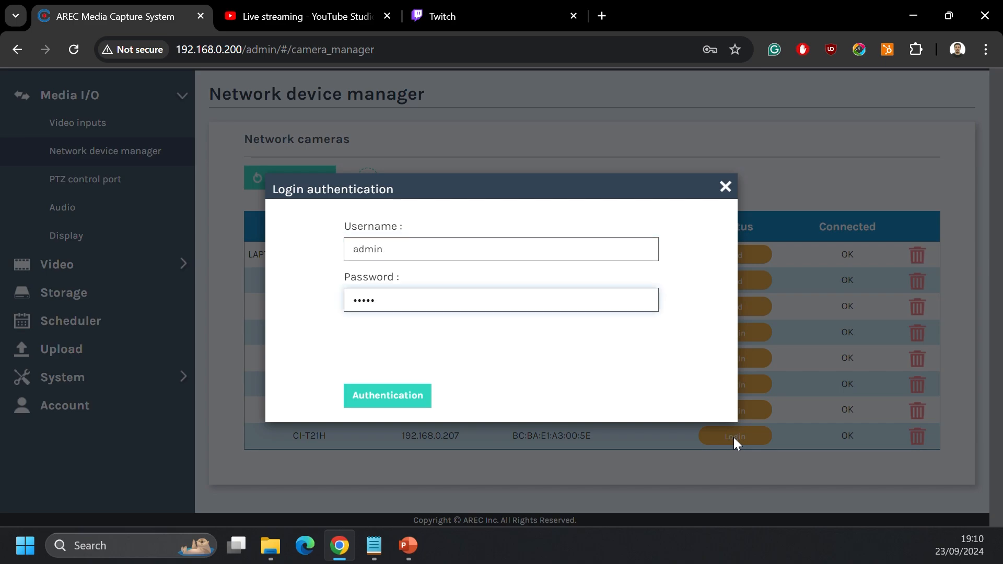
text(in)
key(Return)
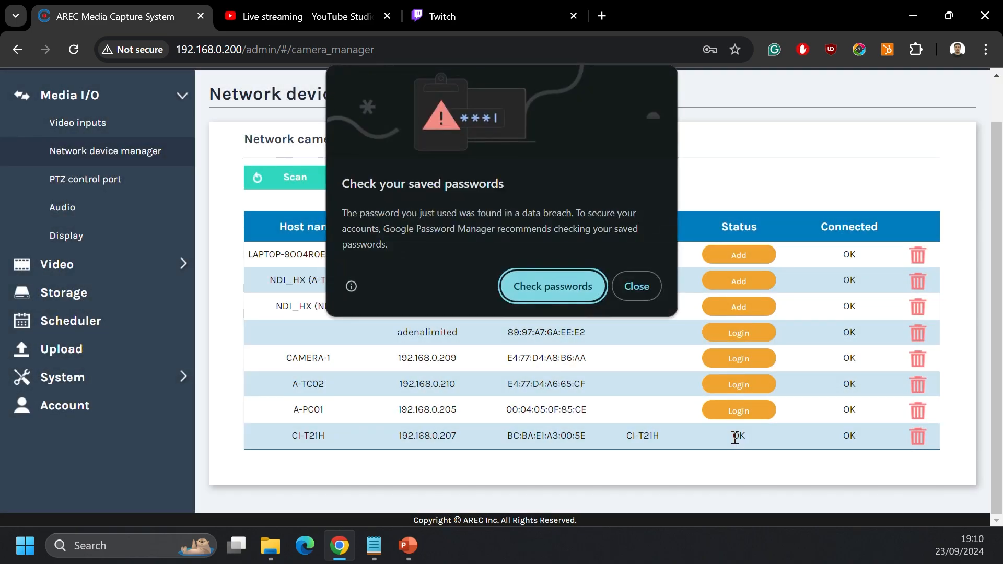
click(640, 289)
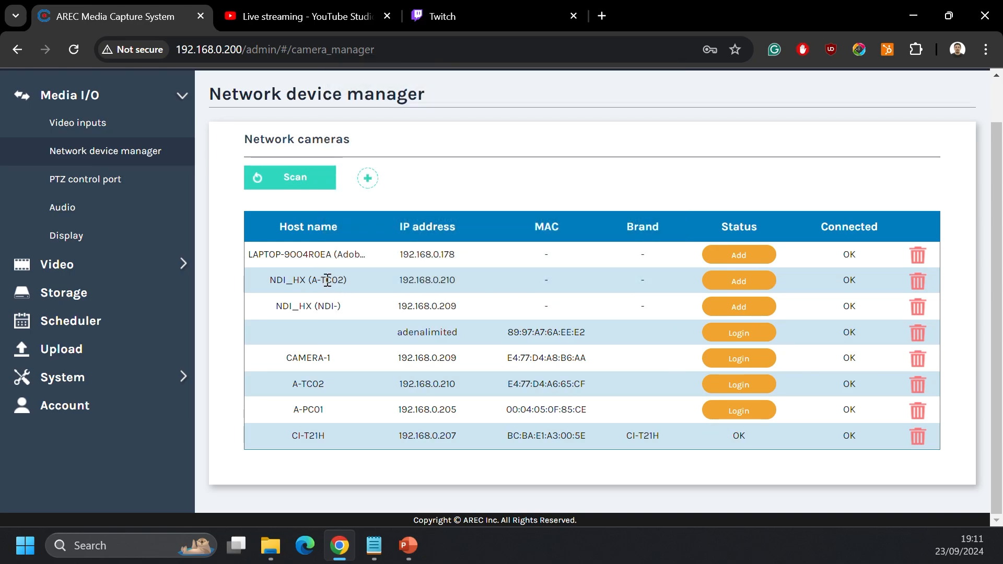
Step: Add the NDI_HX (A-TC02) camera from the list of found network devices
drag(310, 279, 349, 281)
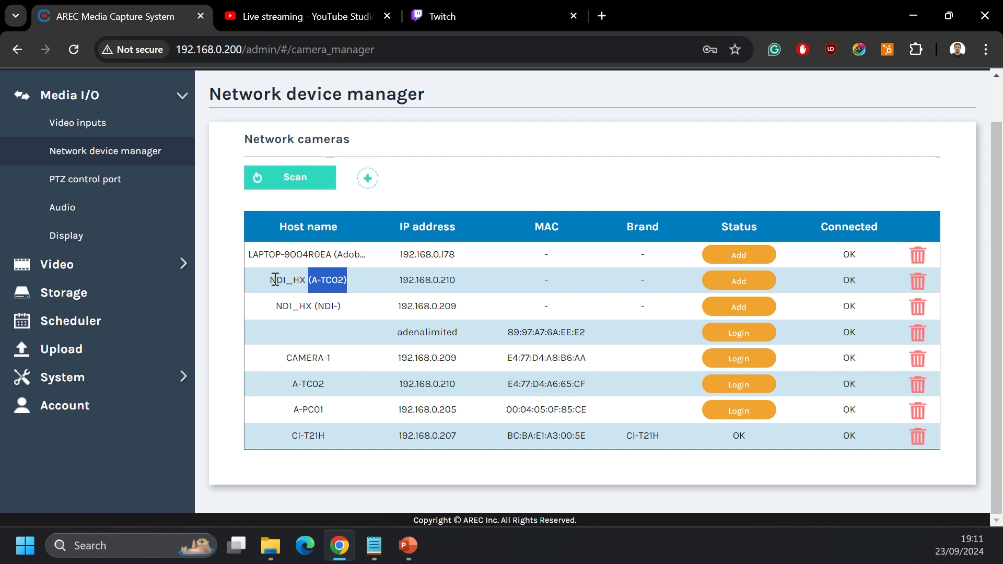
drag(264, 280, 287, 278)
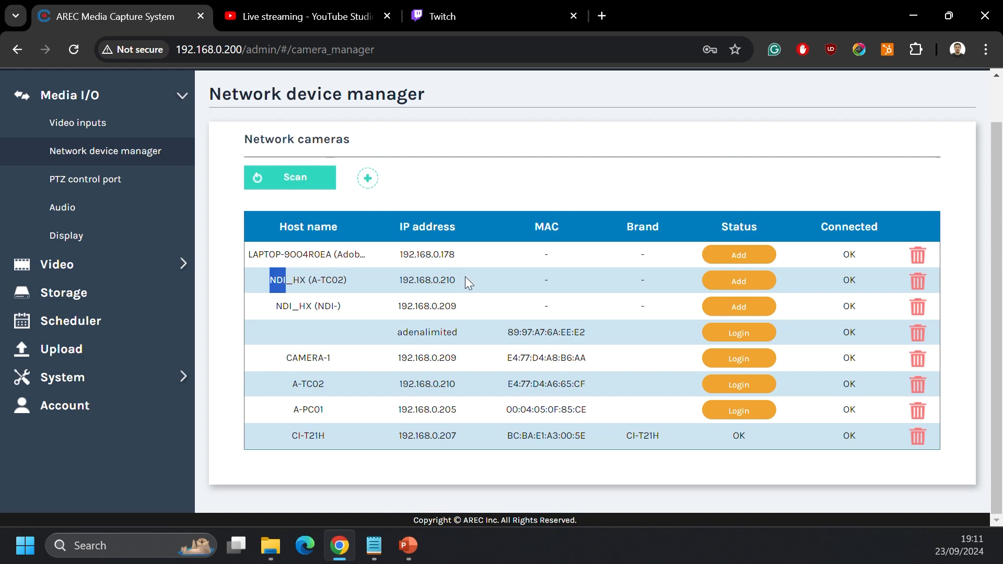
click(732, 275)
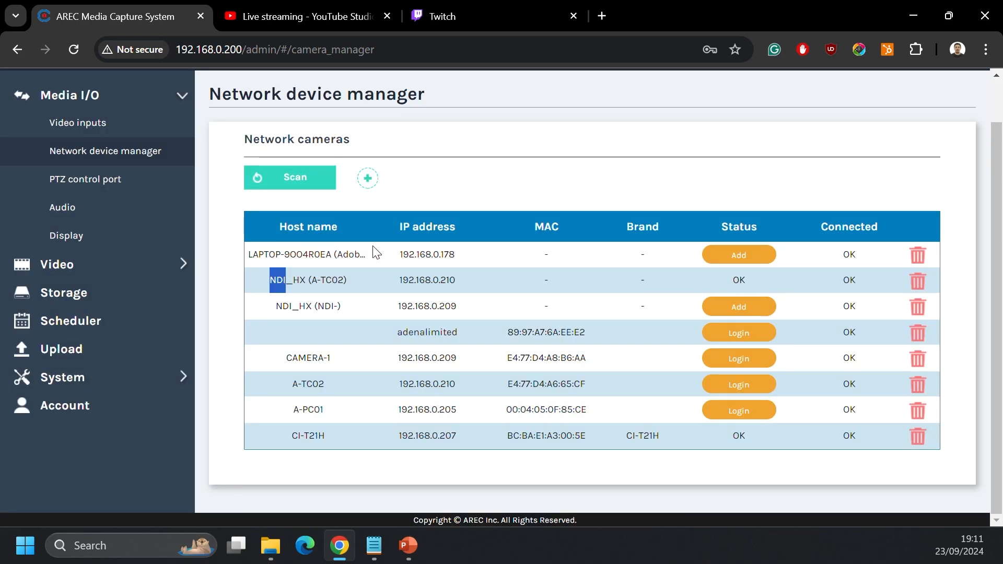
Step: Set video input Cam1 to the Network Camera signal type with the CI-T21H at 192.168.0.207, and apply the settings
click(122, 125)
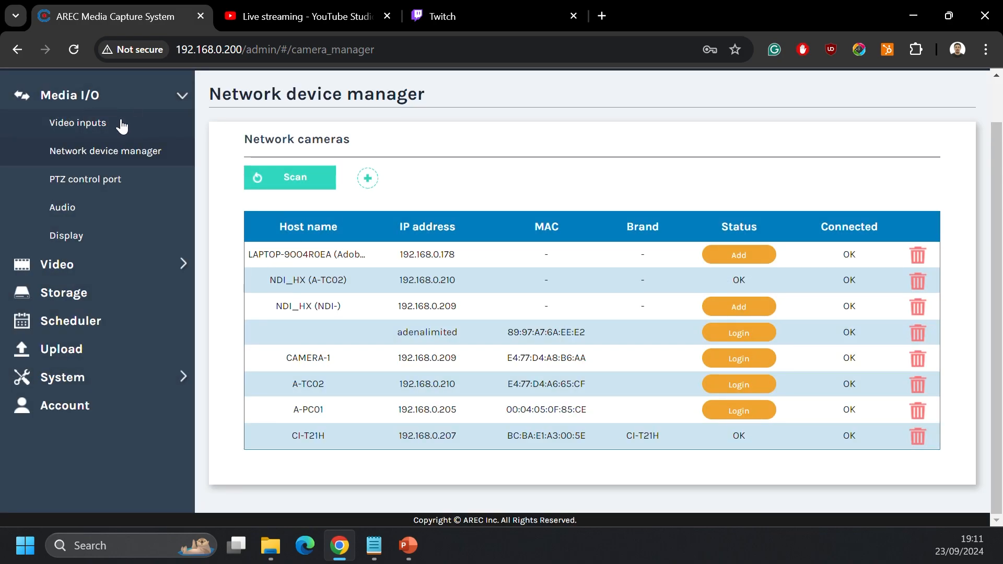
scroll(627, 232, down, 5)
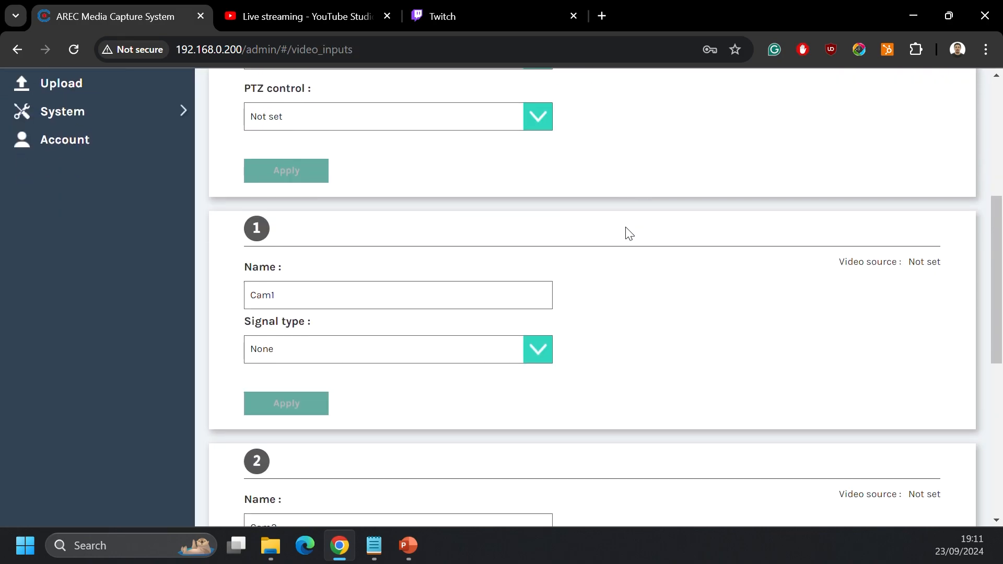
scroll(629, 234, down, 1)
click(533, 273)
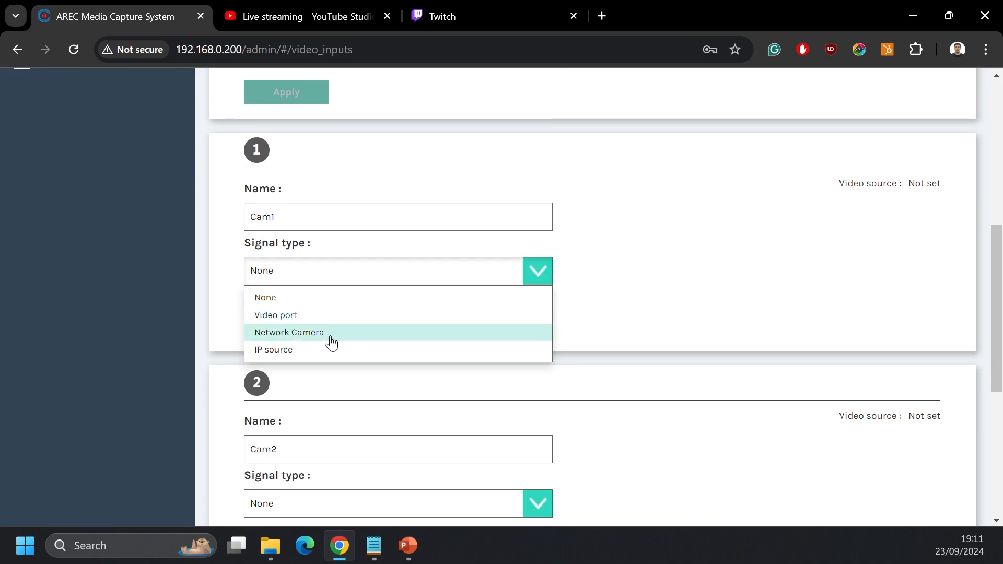
click(330, 337)
click(377, 339)
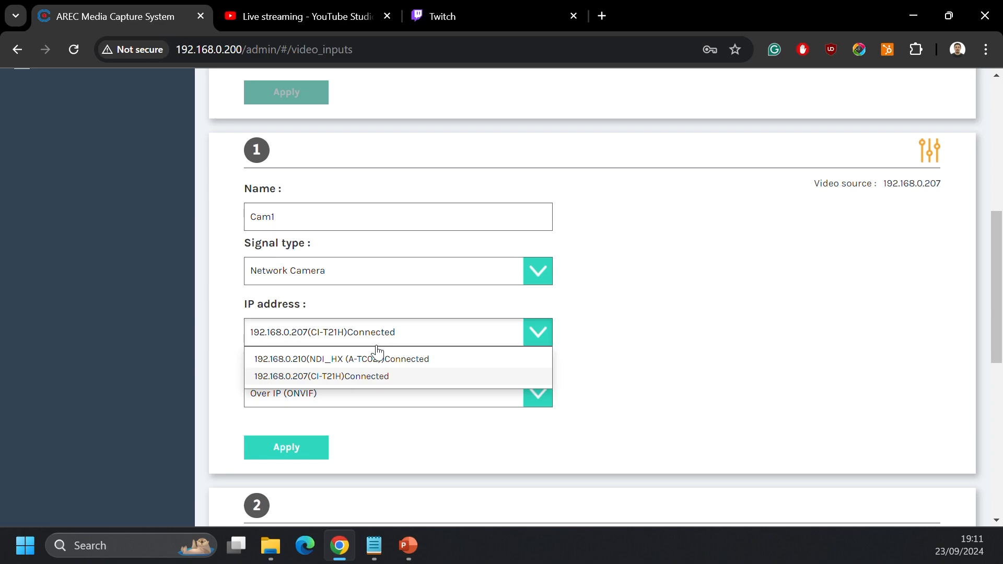
click(363, 376)
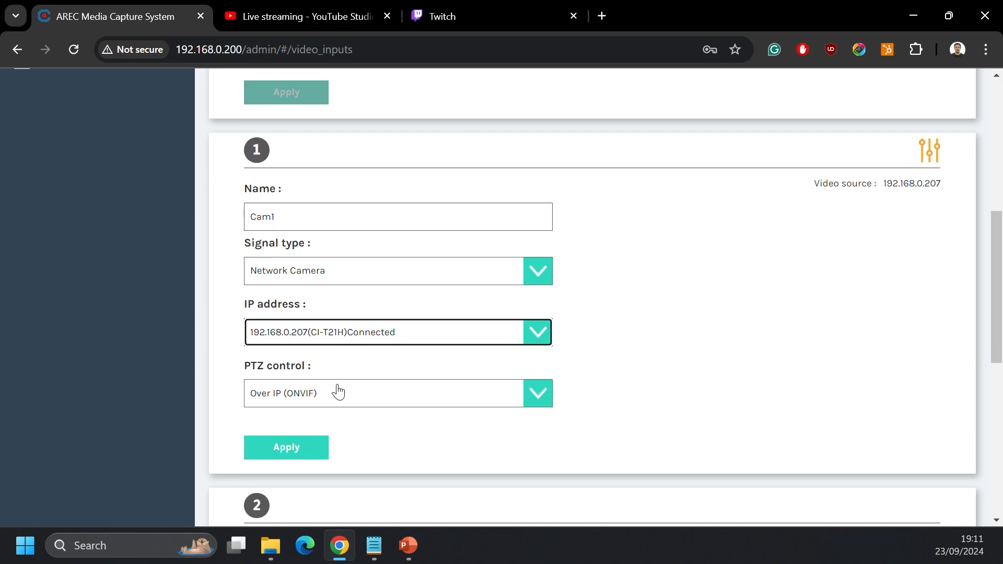
click(290, 452)
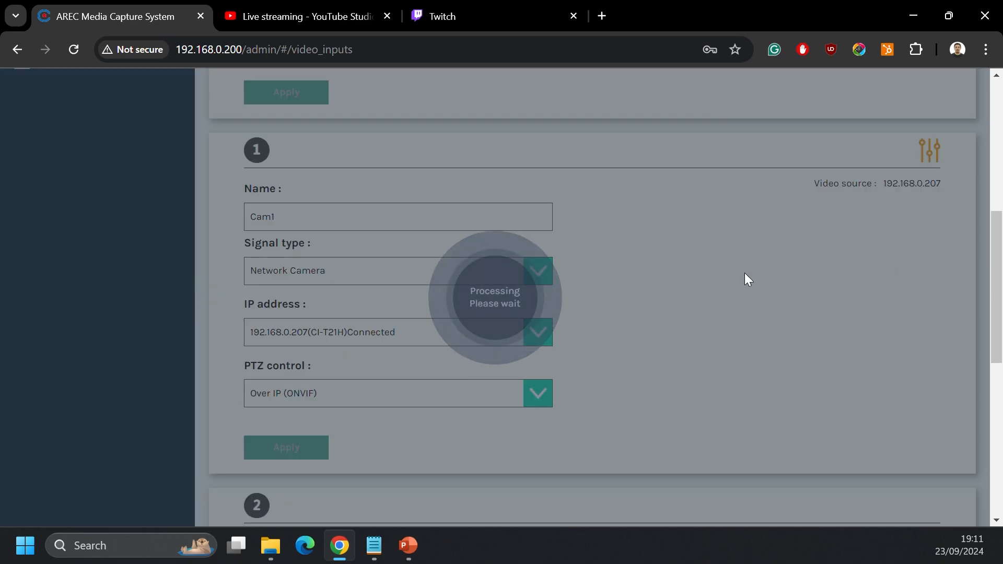
Step: Set video input Cam2 to the Network Camera signal type with NDI_HX (A-TC02) at 192.168.0.210, and apply the settings
scroll(744, 280, down, 1)
scroll(743, 280, down, 5)
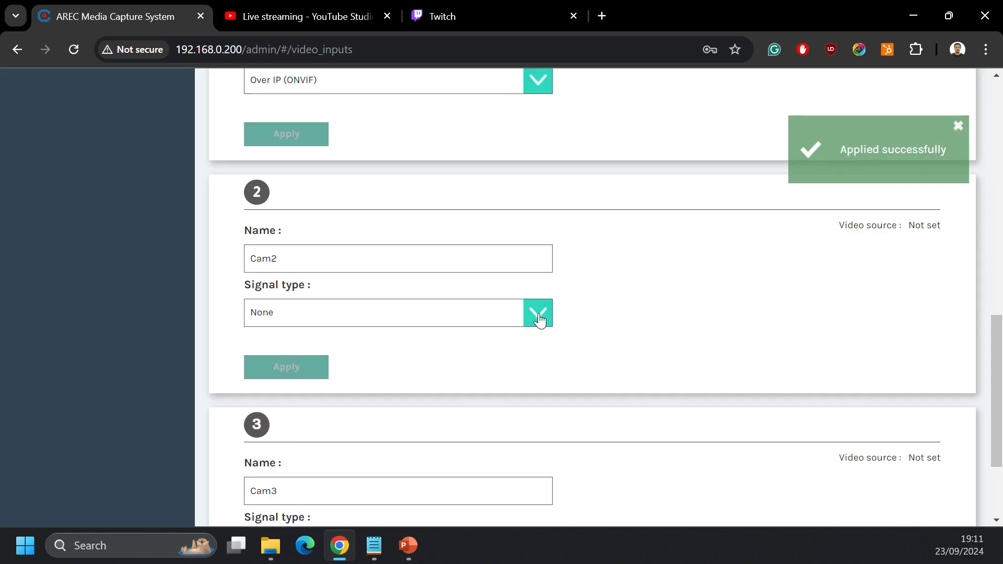
click(538, 314)
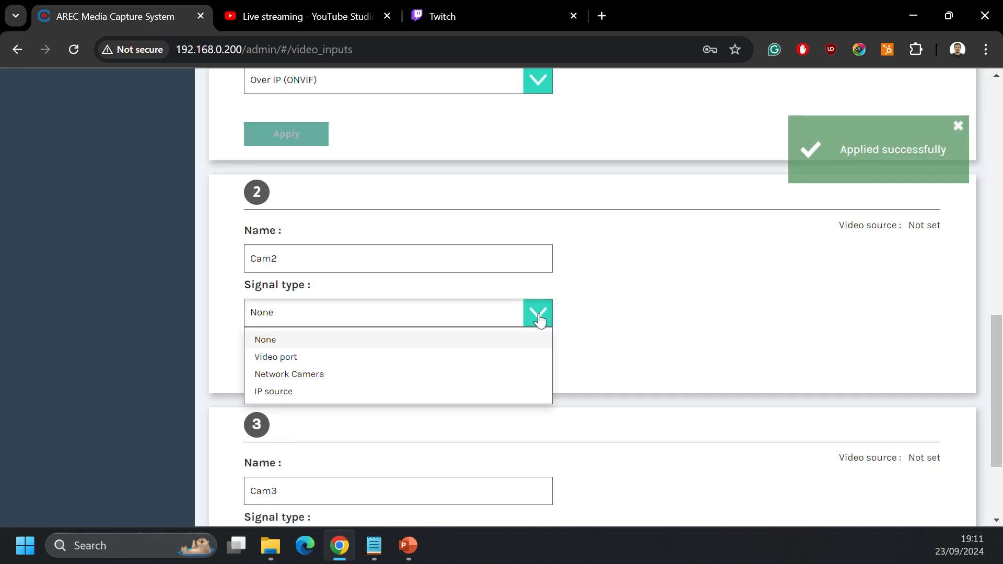
click(306, 380)
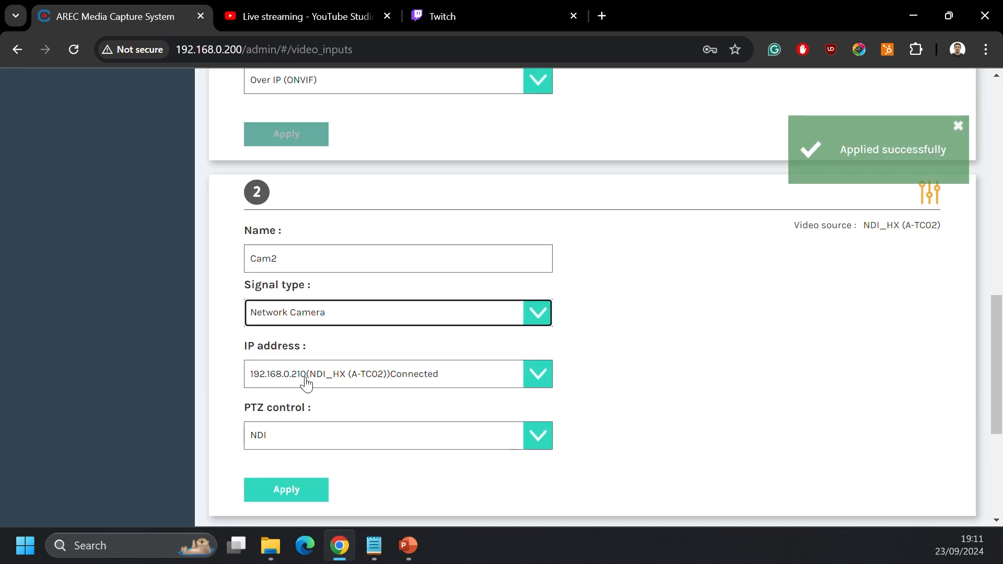
click(383, 384)
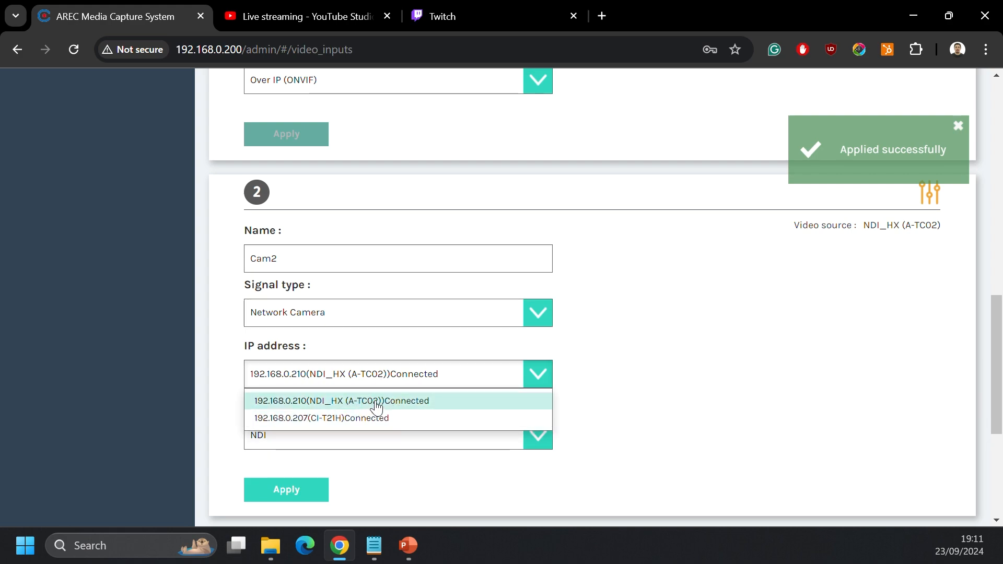
click(374, 401)
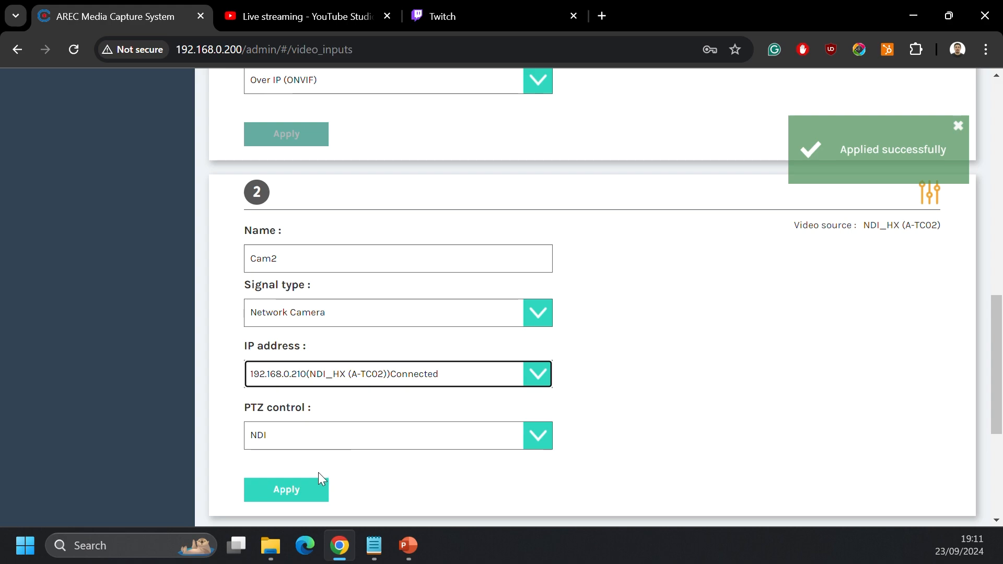
click(291, 490)
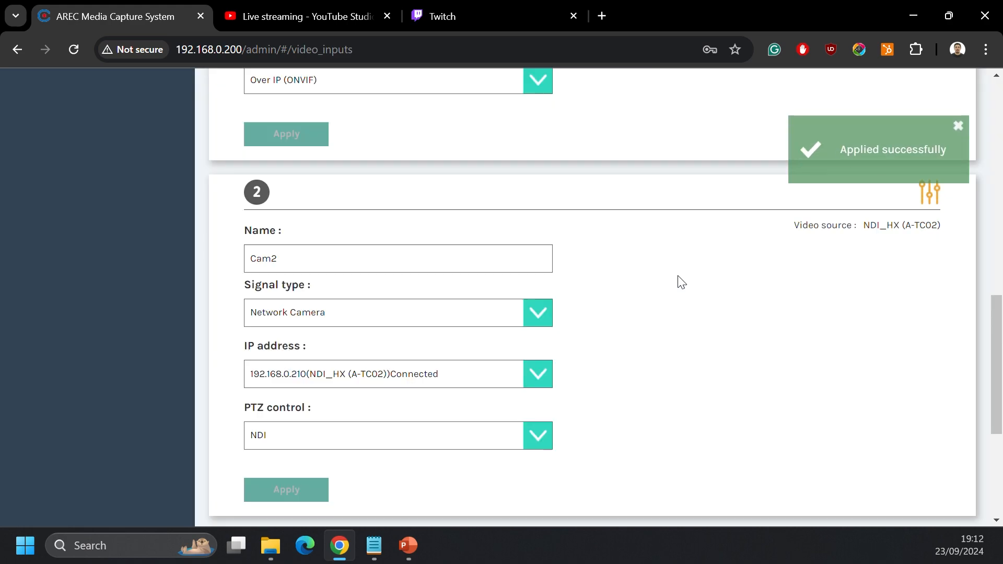
Step: Go to the video recording settings and review the available recording modes and video compression presets
scroll(681, 282, up, 15)
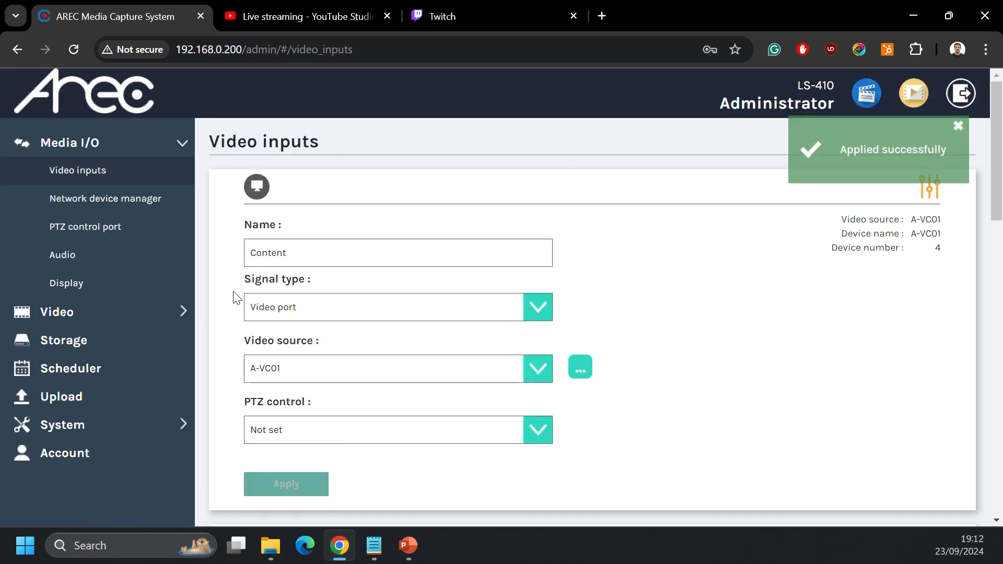
click(55, 319)
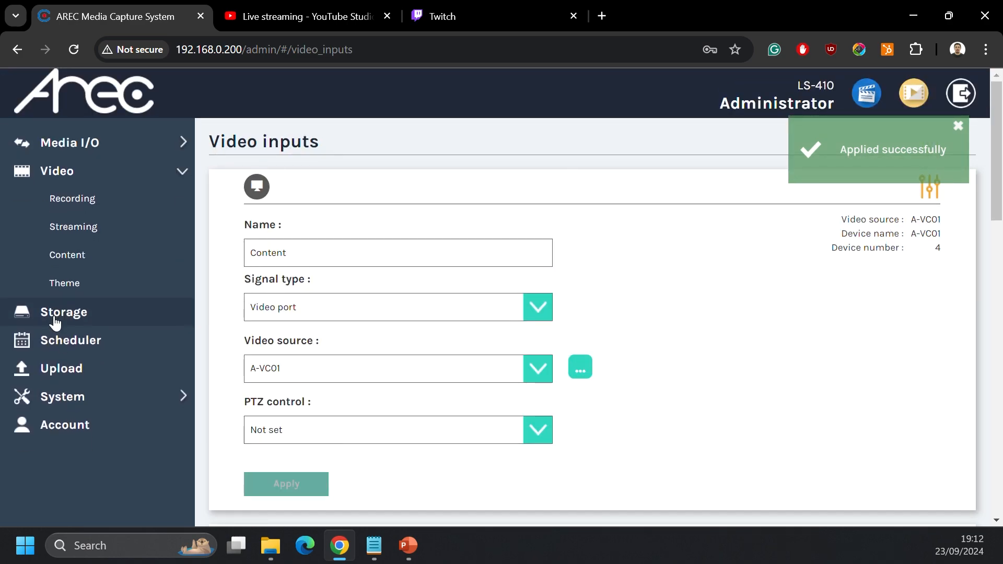
click(90, 203)
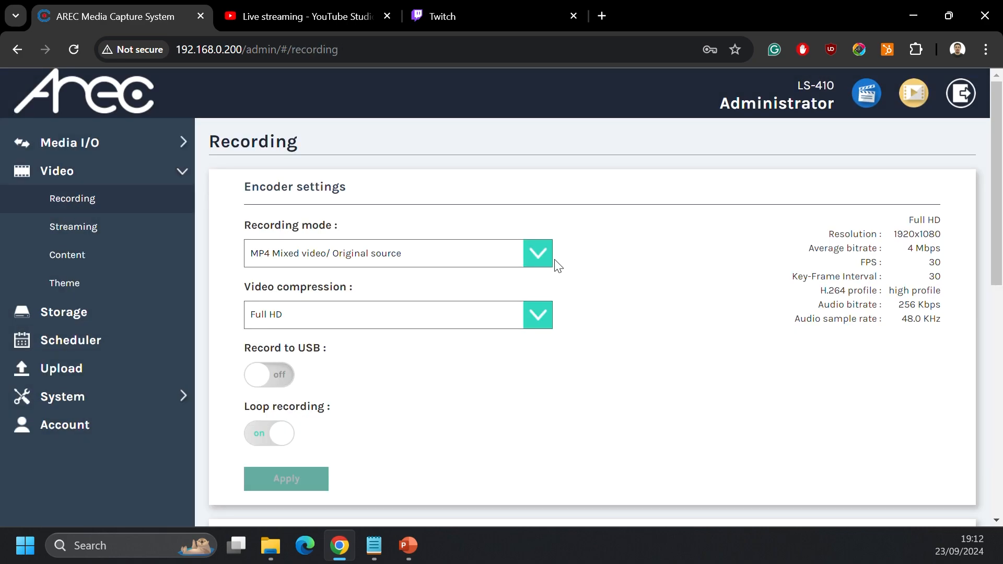
click(538, 256)
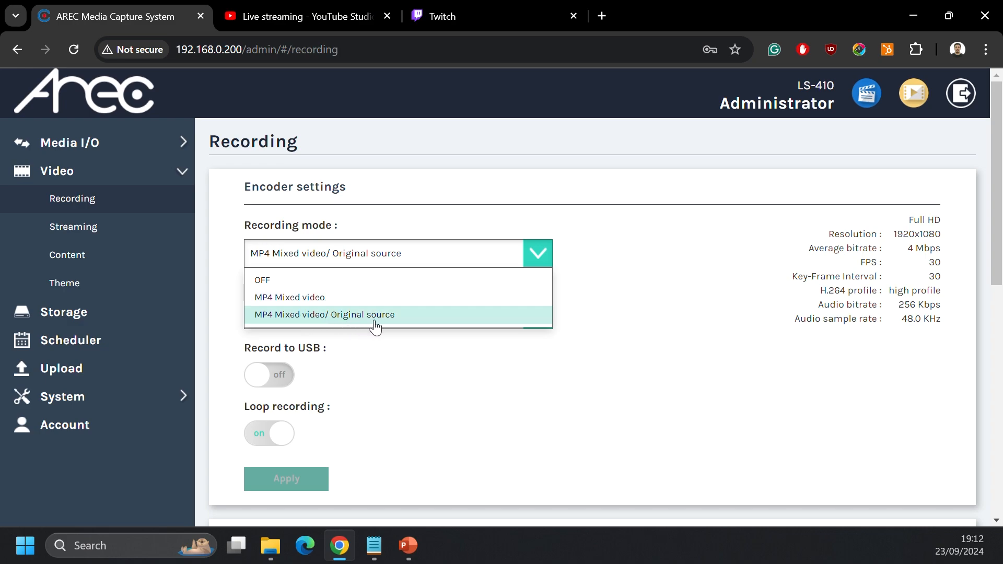
click(575, 391)
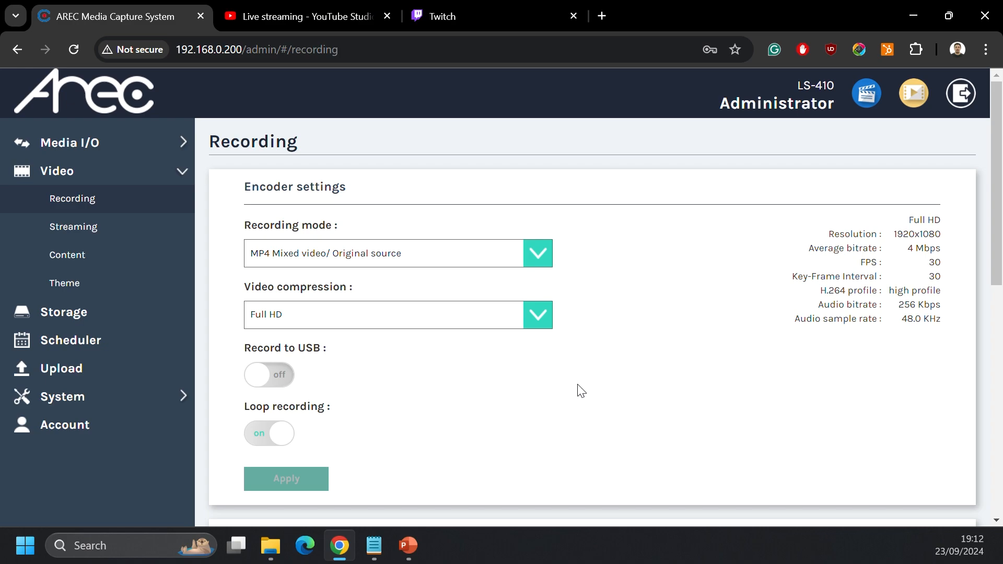
click(538, 319)
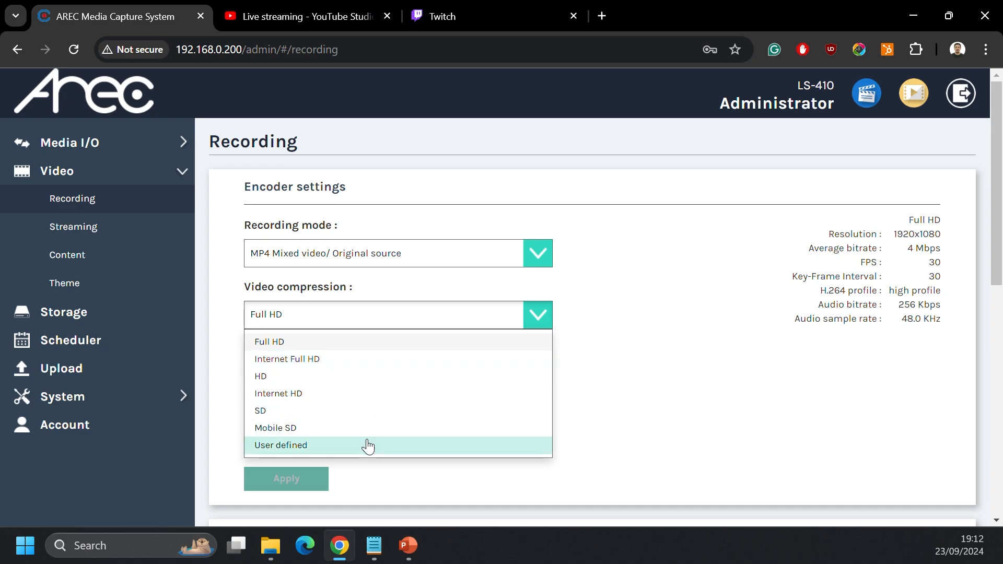
click(622, 388)
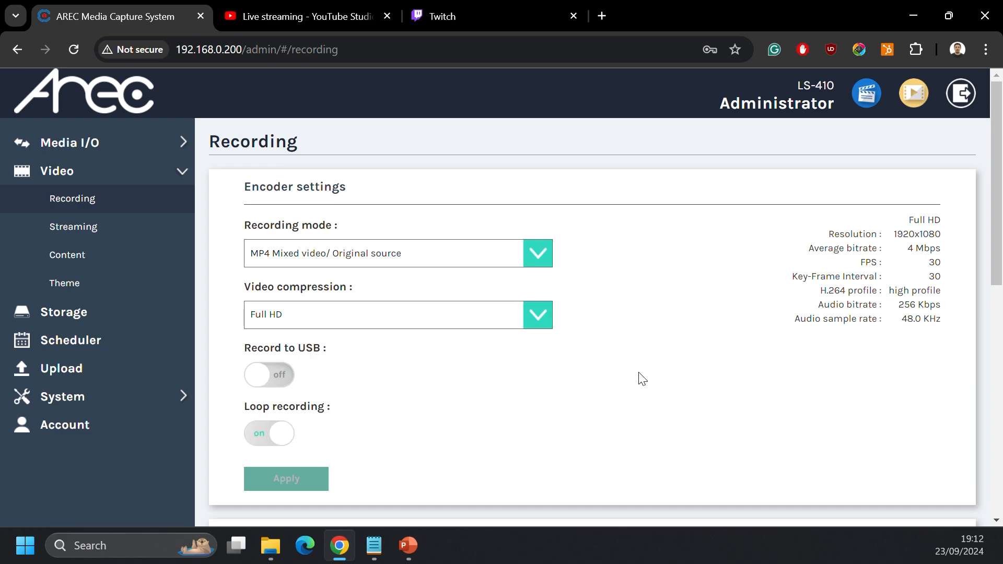
Step: Go to the streaming settings and review the video compression presets and the live streaming options for Streaming 1
click(121, 232)
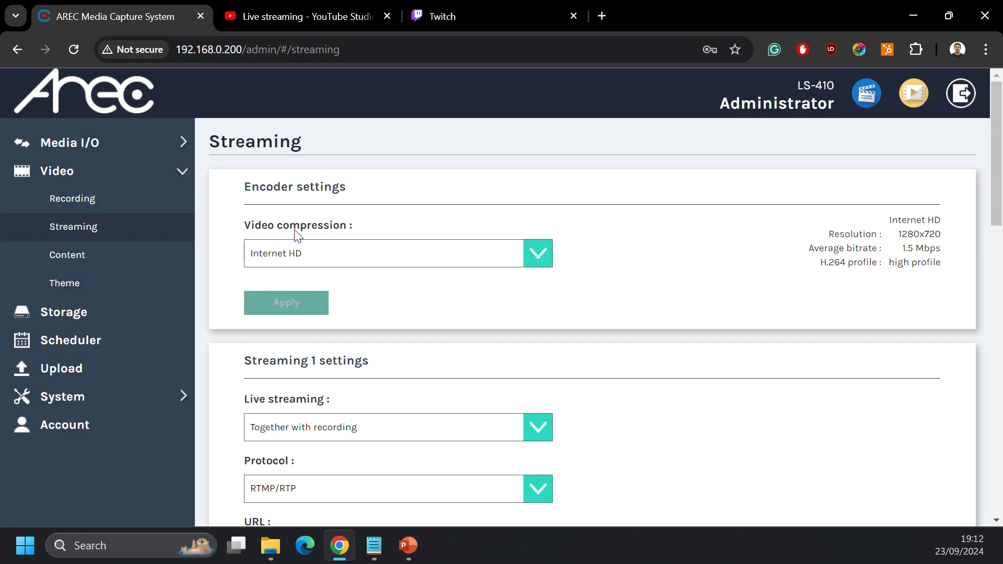
click(539, 262)
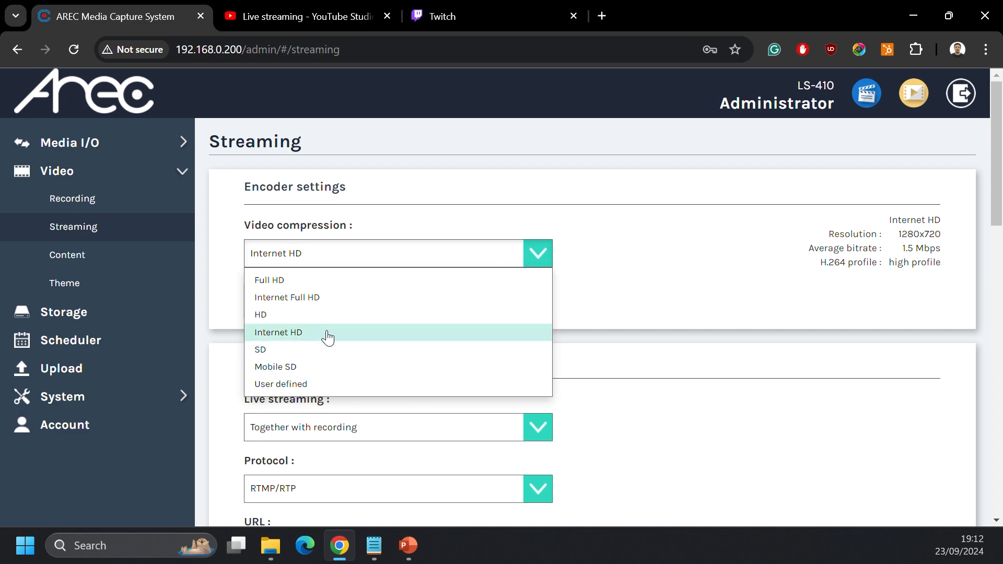
click(662, 291)
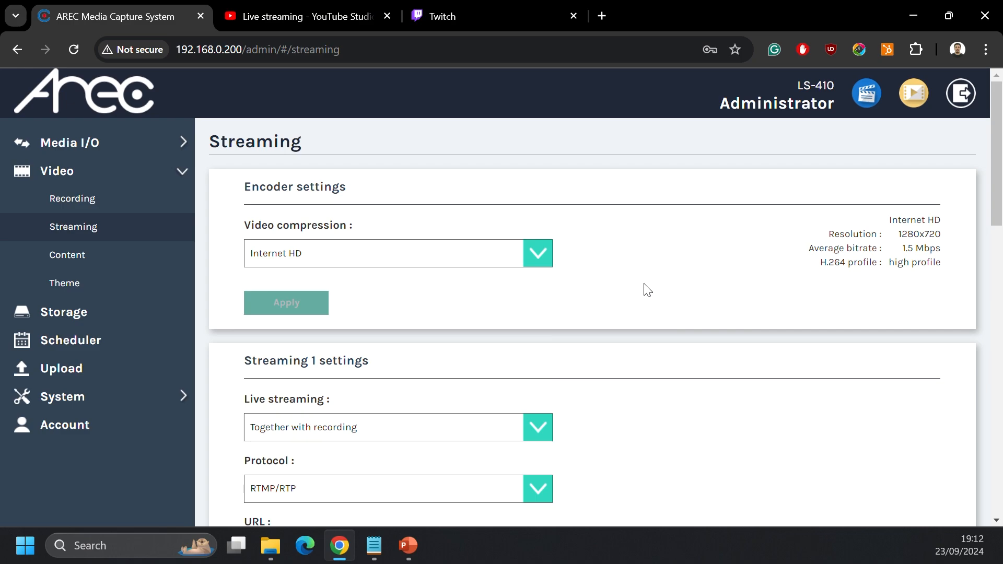
scroll(648, 290, down, 6)
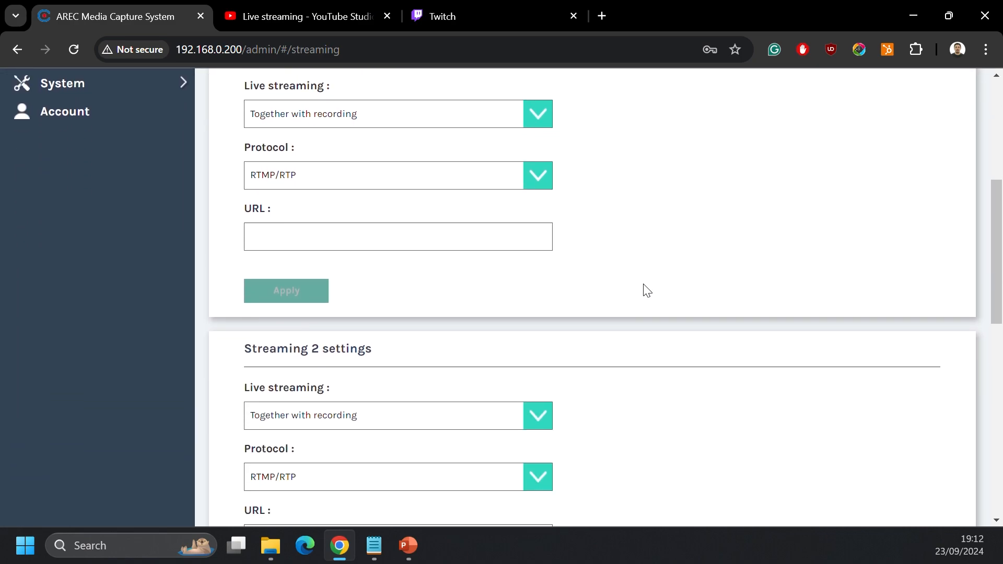
scroll(647, 289, up, 2)
scroll(646, 291, down, 2)
click(542, 124)
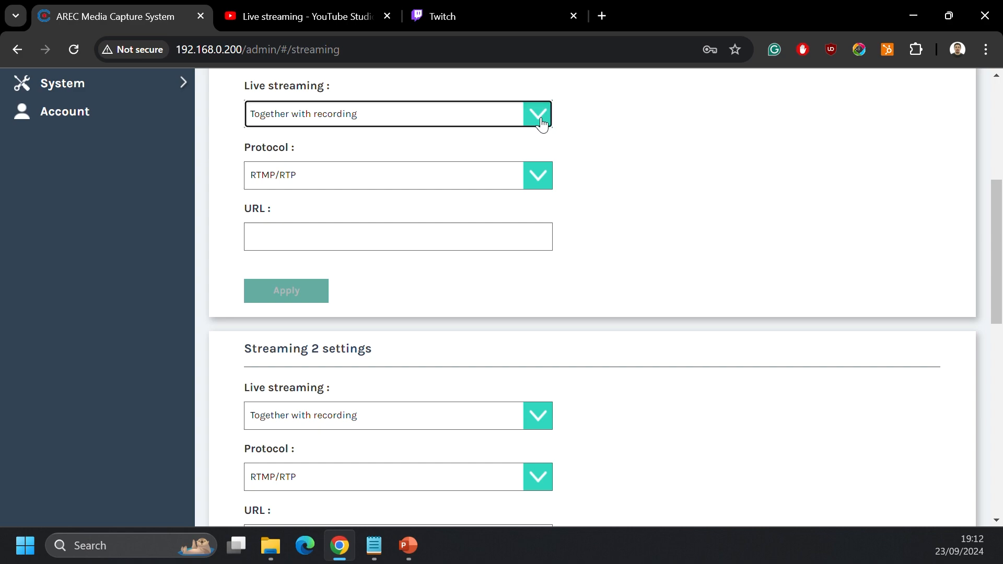
click(542, 124)
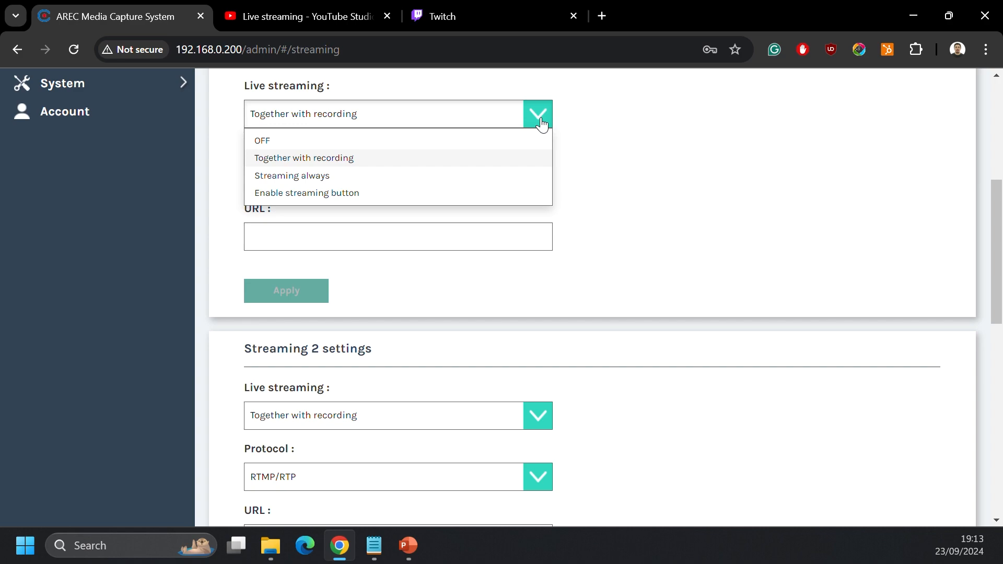
click(654, 158)
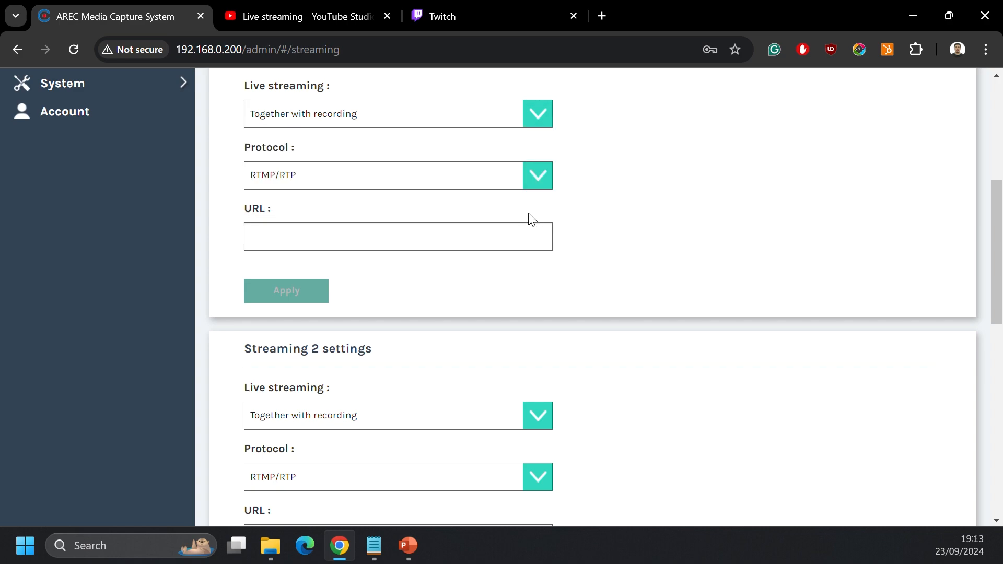
Step: Copy the stream URL from YouTube Studio and enter rtmp://a.rtmp.youtube.com/live2/ as the Streaming 1 URL
click(312, 14)
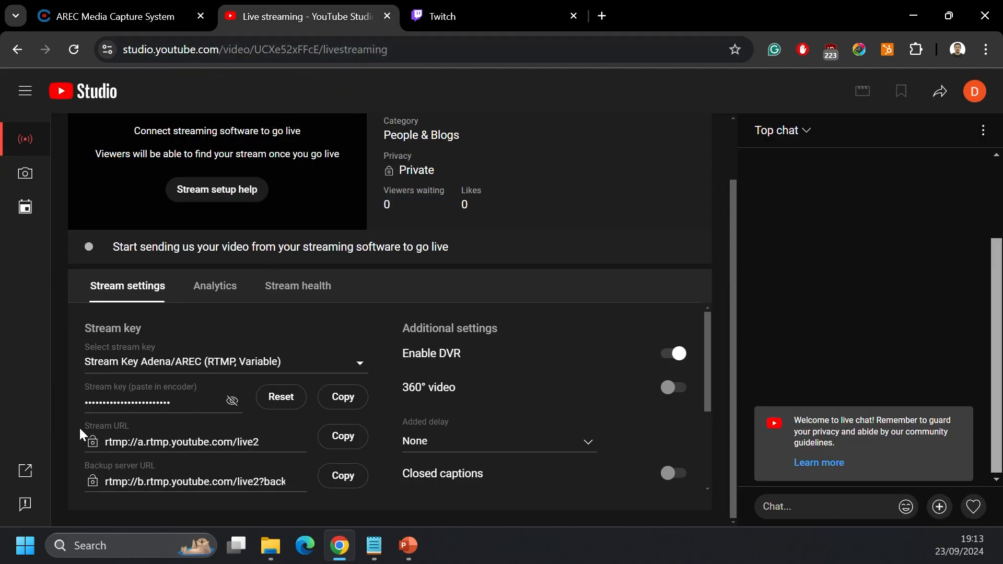
click(324, 442)
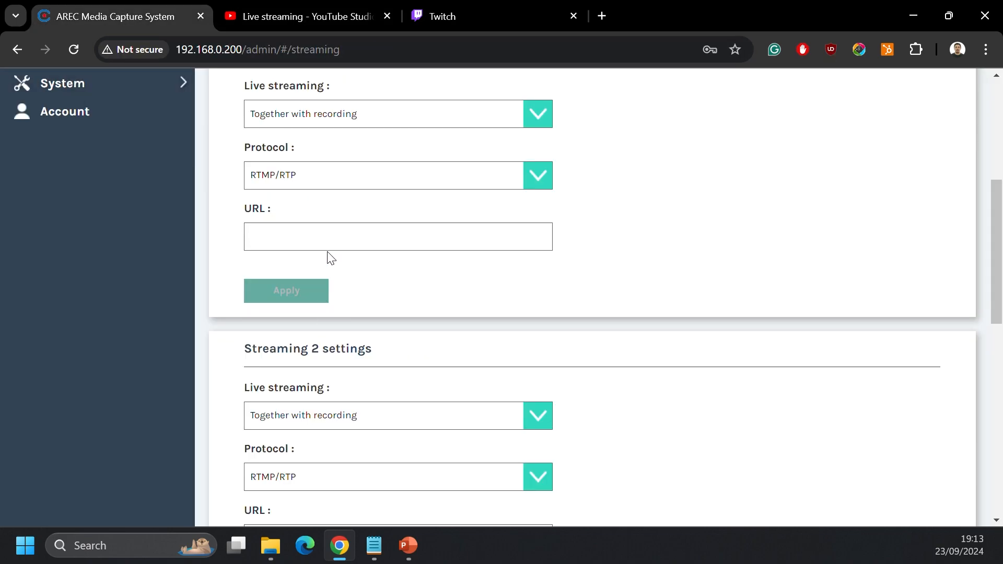
key(ctrl+v)
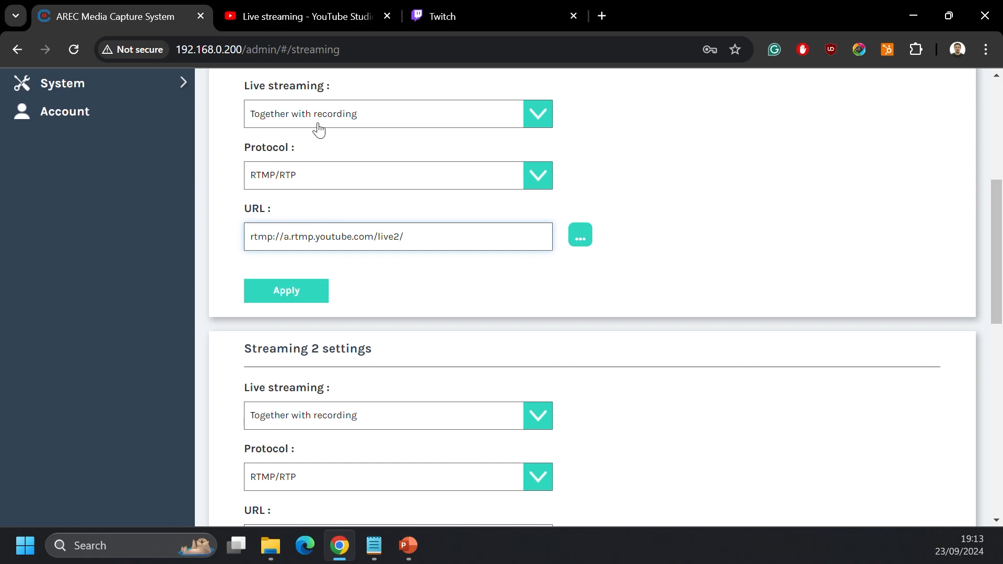
Step: Copy the stream key from YouTube Studio, append it to the Streaming 1 URL, and apply the settings
click(305, 24)
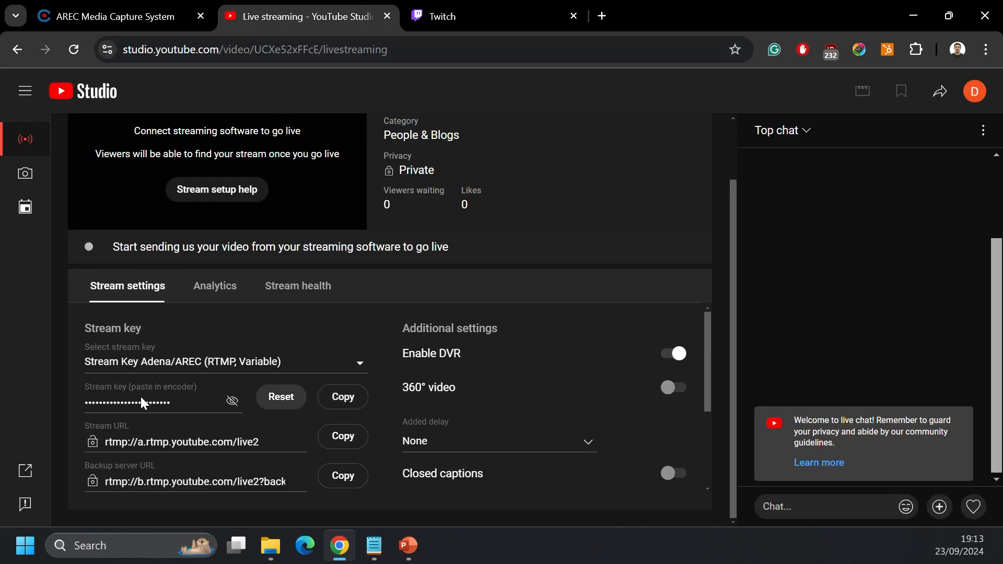
click(339, 398)
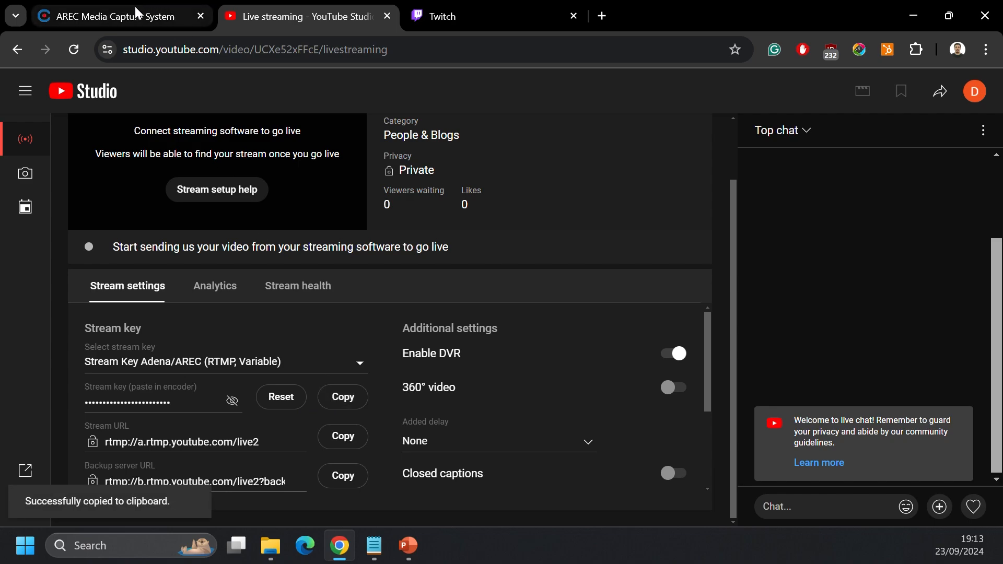
click(138, 17)
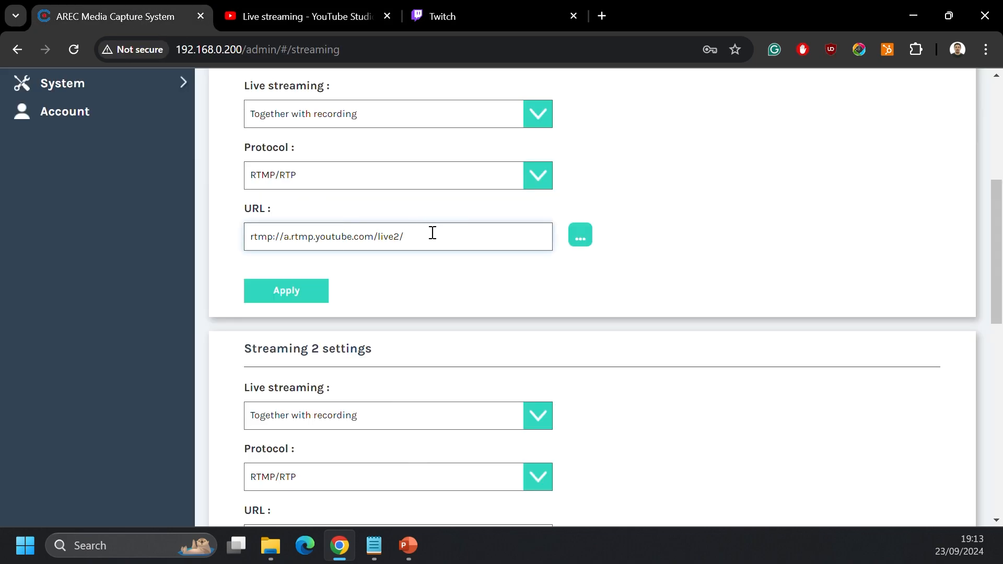
key(ctrl+v)
click(283, 294)
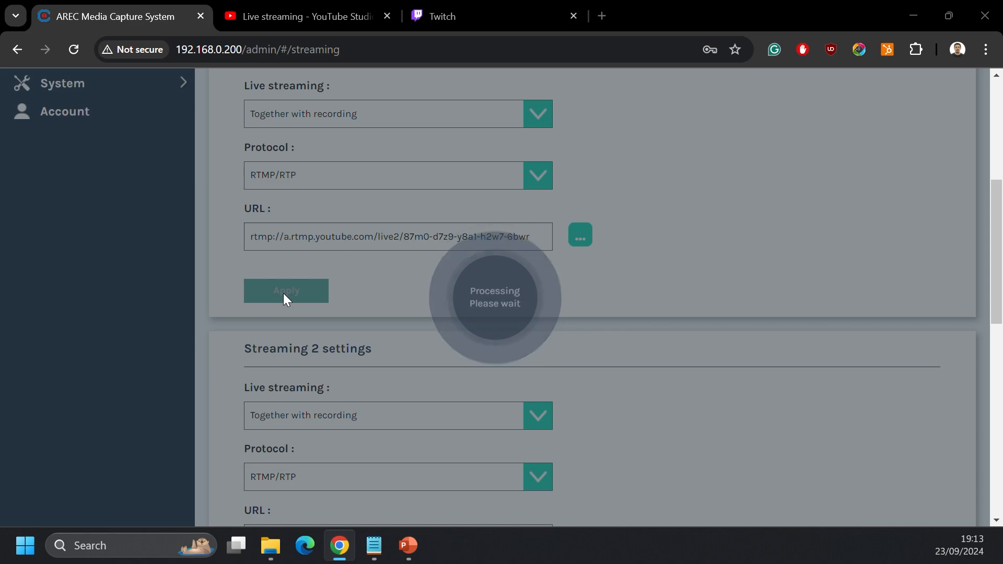
Step: Copy the Twitch server address rtmp://live.twitch.tv/app/ from the Notepad note and paste it as the Streaming 2 URL
key(alt+Tab)
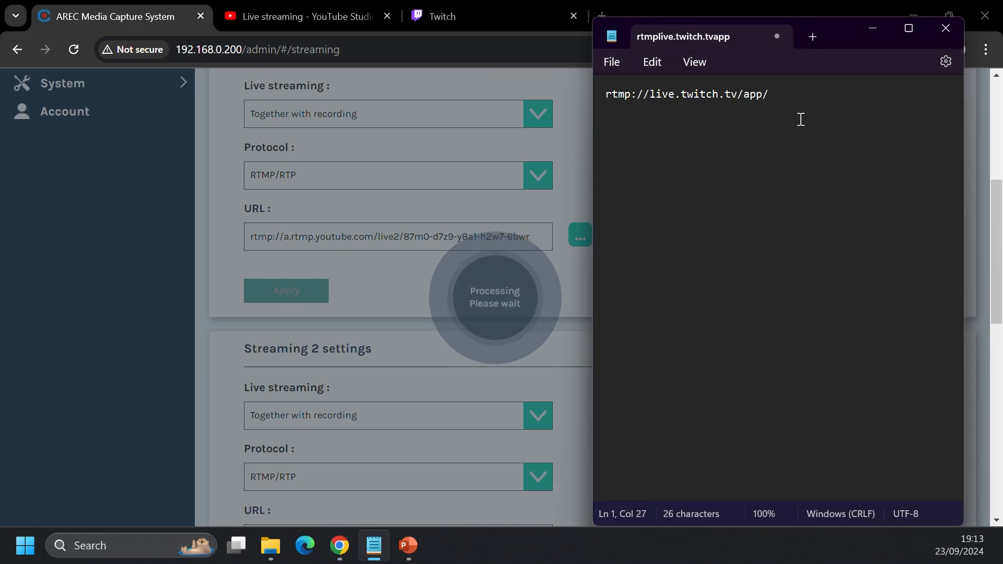
drag(783, 93, 564, 109)
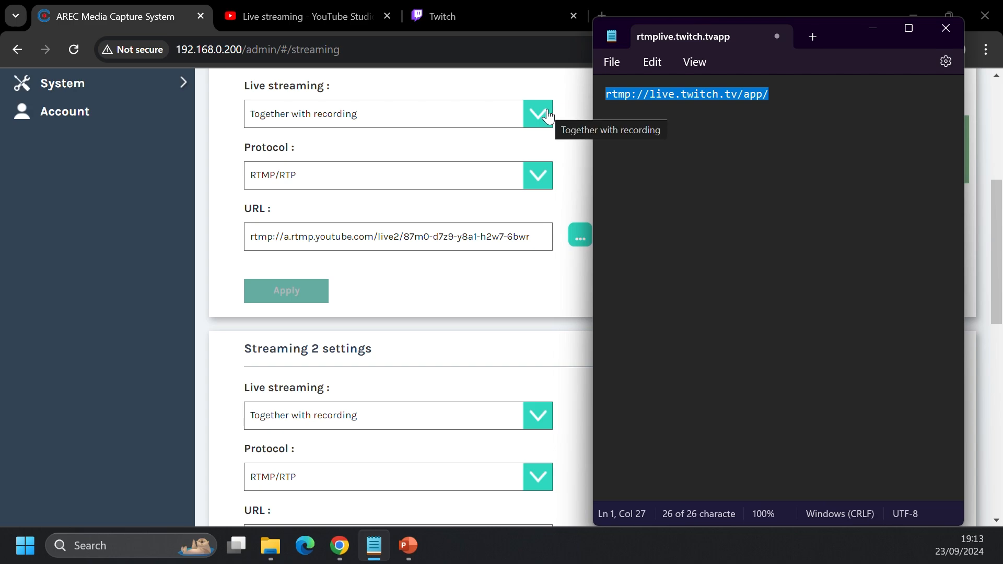
click(409, 296)
scroll(405, 303, down, 3)
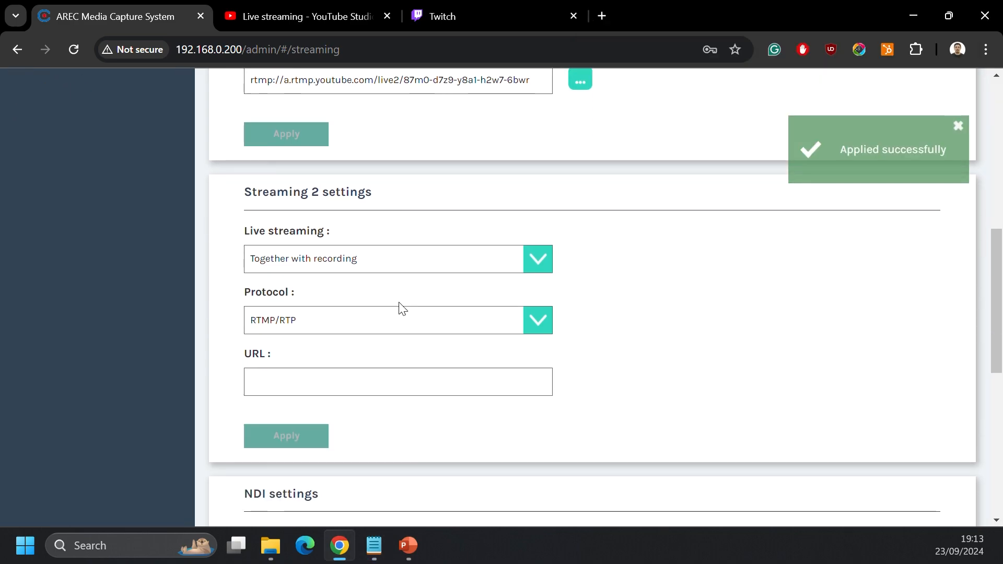
click(309, 391)
key(ctrl+v)
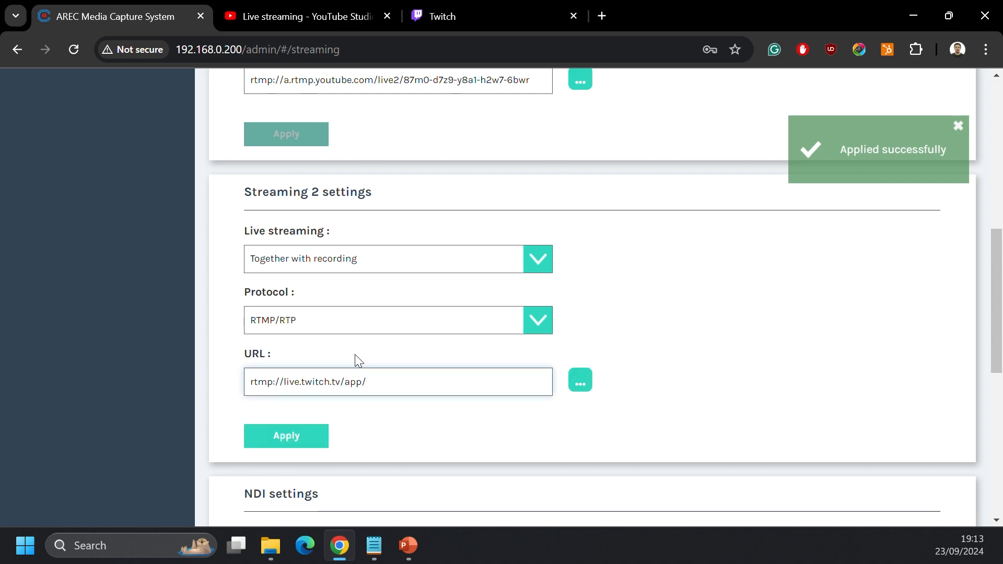
Step: Copy the primary stream key from Twitch's stream settings, append it to the Streaming 2 URL, and apply the settings
click(482, 17)
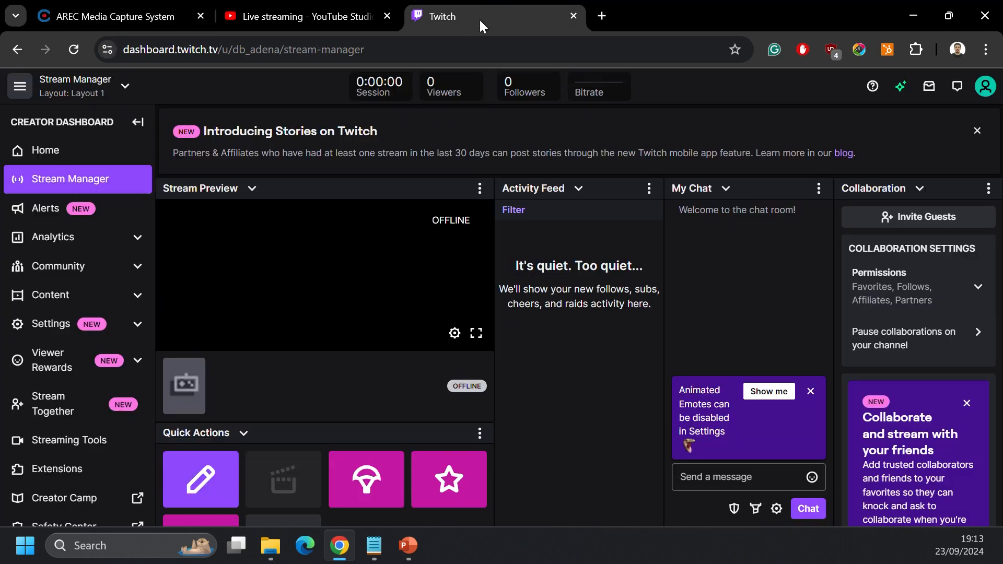
click(50, 328)
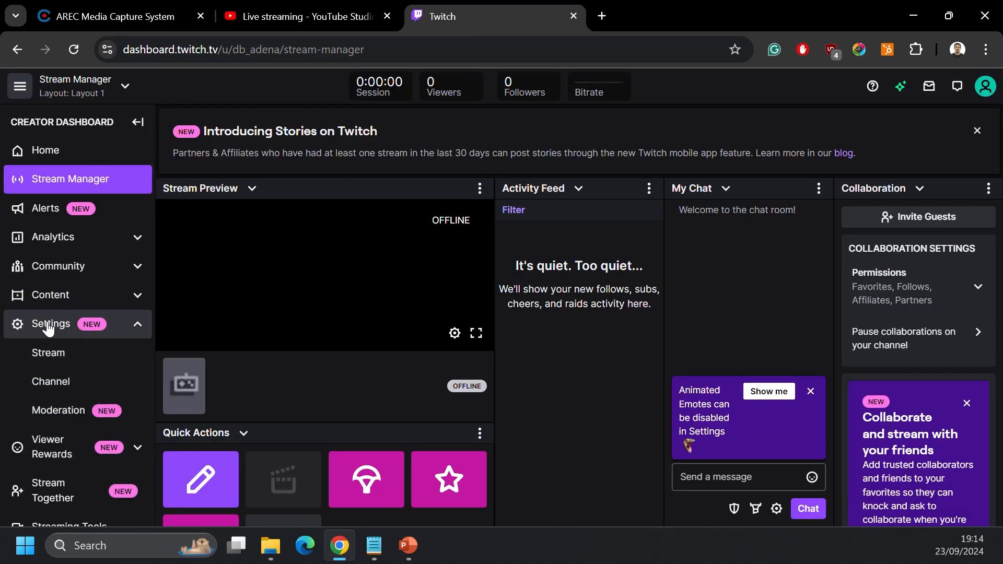
click(60, 362)
click(852, 186)
click(163, 10)
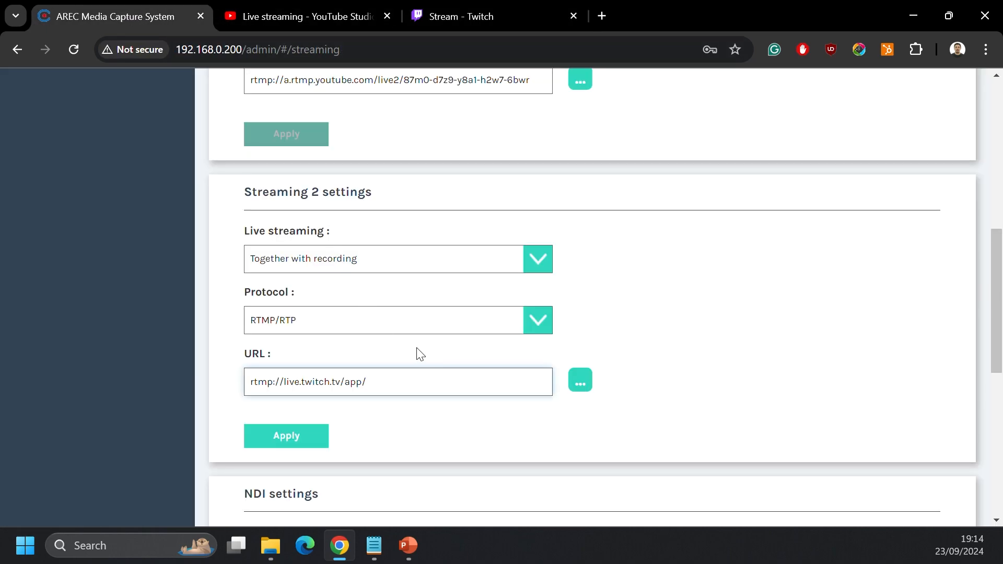
key(ctrl+v)
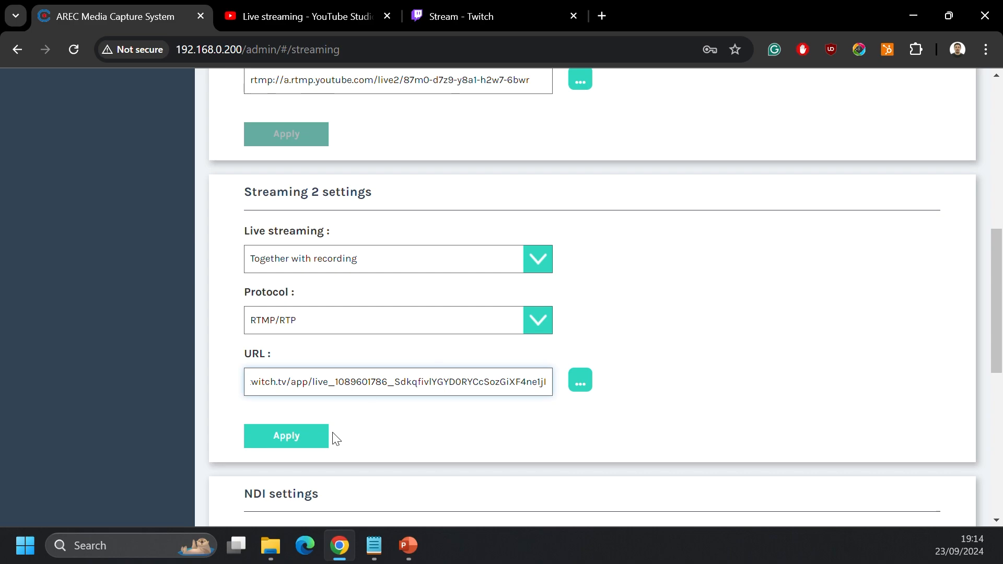
click(278, 442)
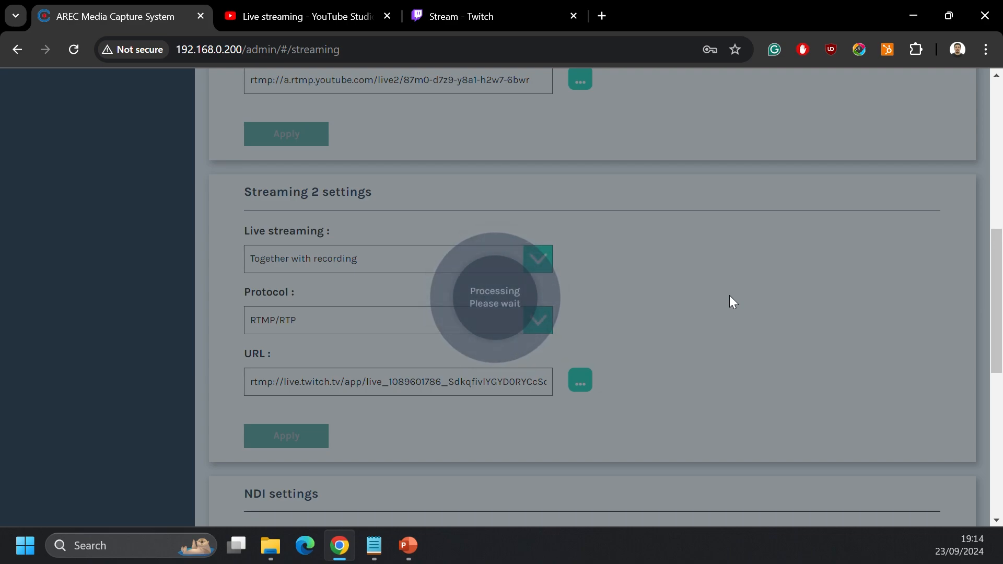
Step: Open the director page and set the blue wave background and the purple LIVE overlay for the mixed video
scroll(729, 296, up, 5)
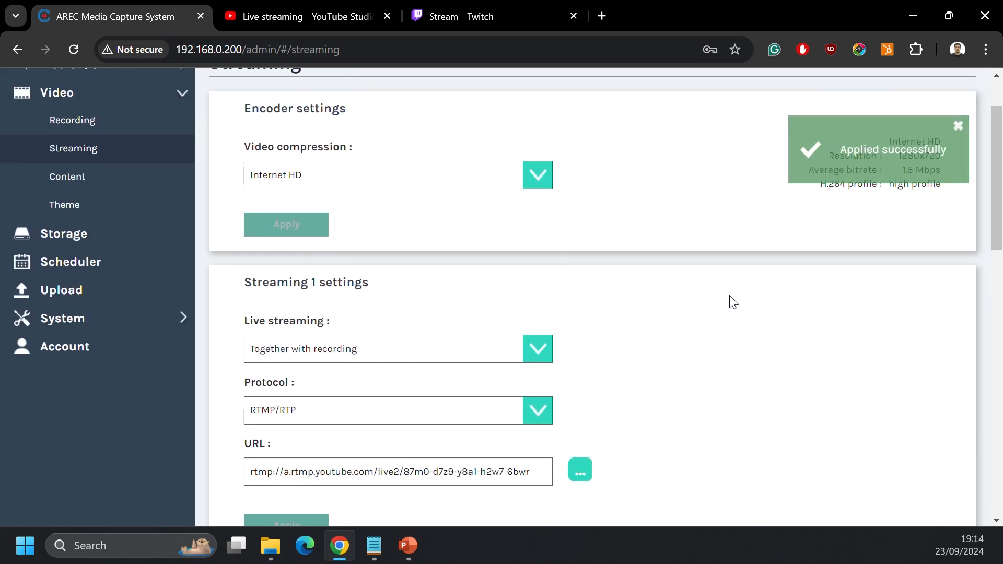
scroll(733, 302, up, 2)
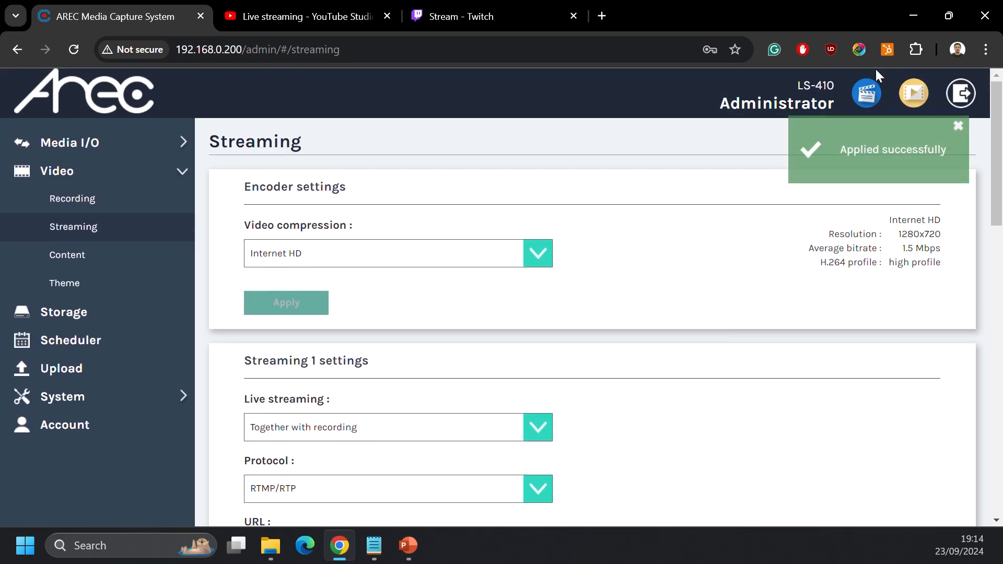
click(866, 97)
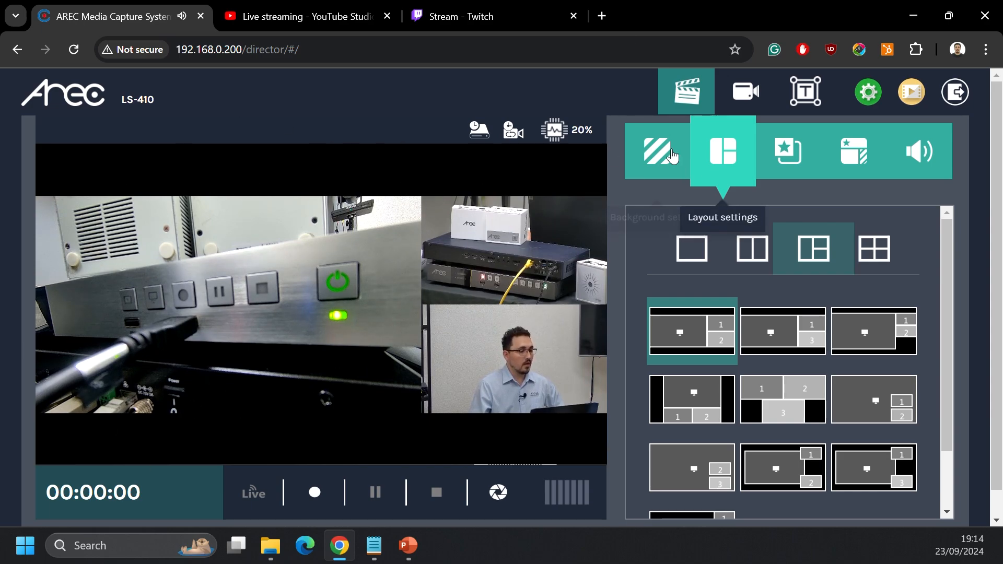
click(658, 157)
click(696, 415)
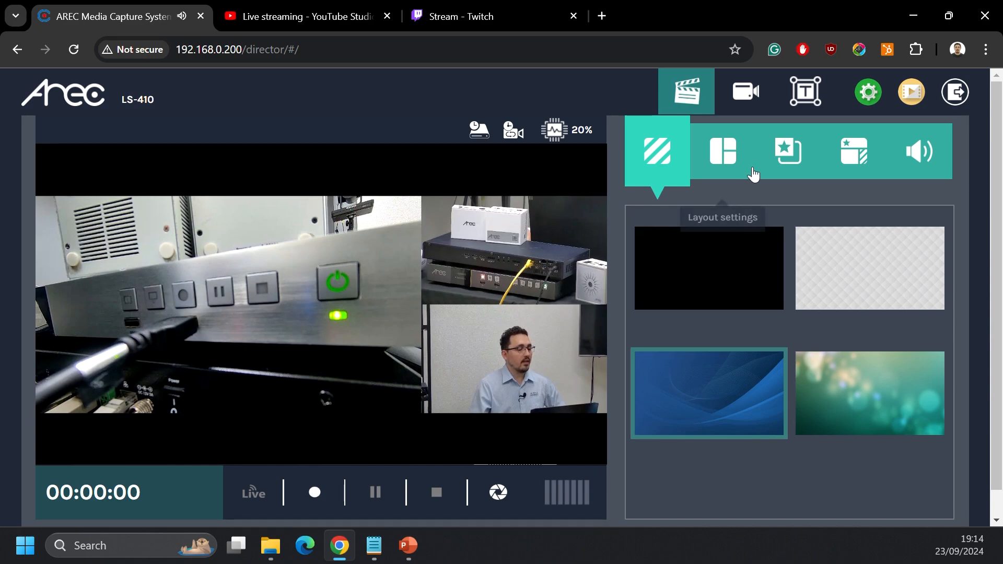
click(788, 162)
click(862, 293)
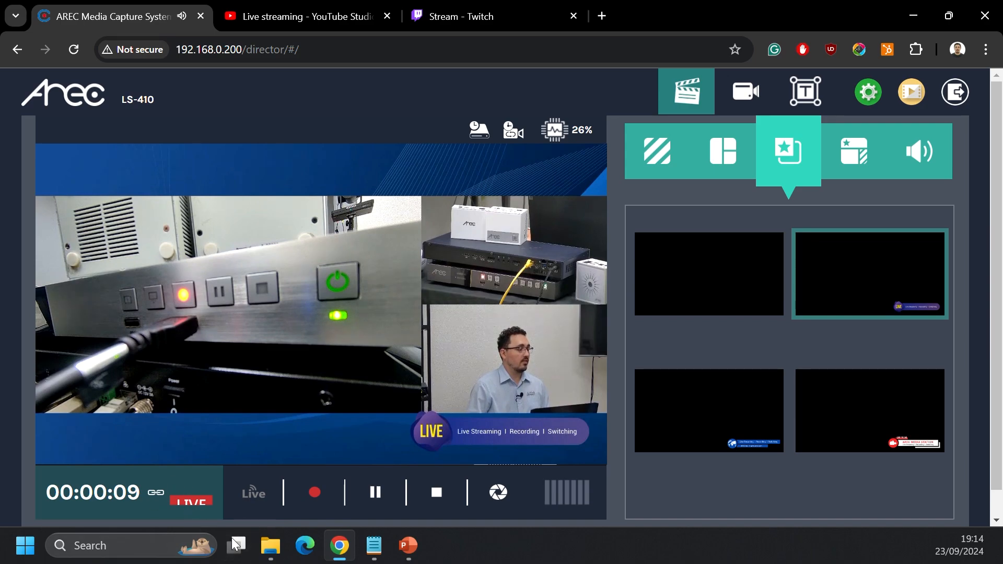
Step: Check the live broadcast in YouTube Studio and in Twitch's Stream Manager
click(303, 16)
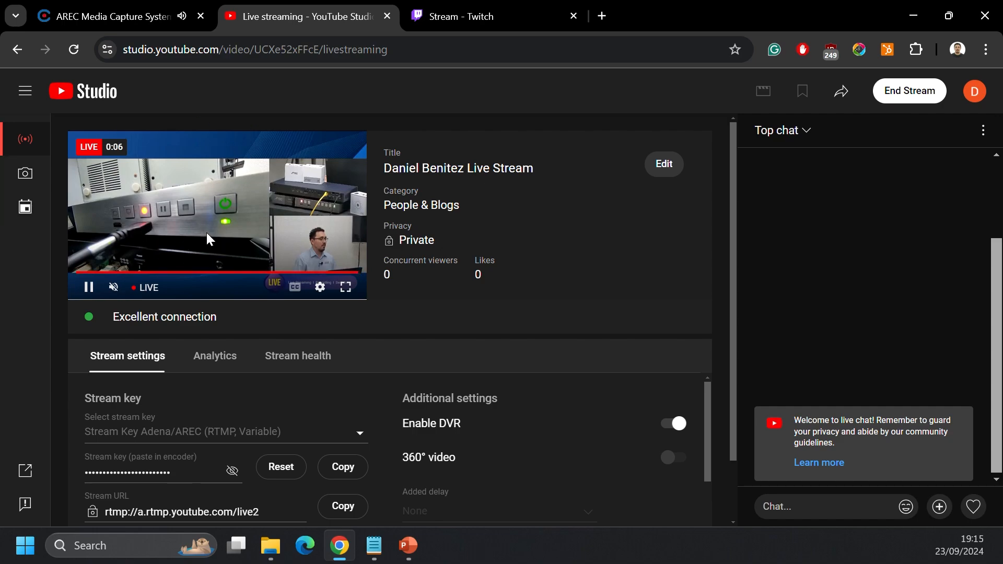
click(492, 15)
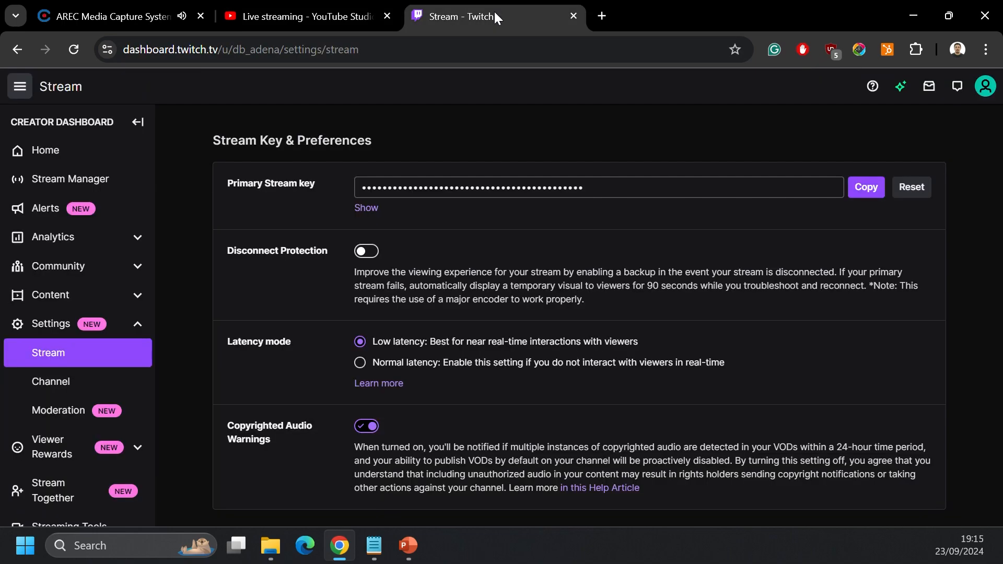
click(53, 183)
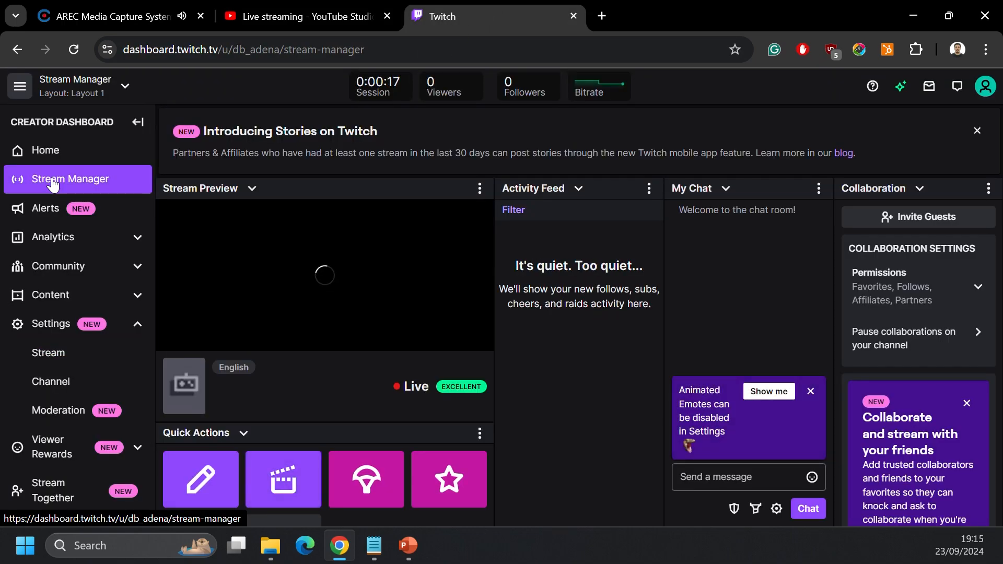